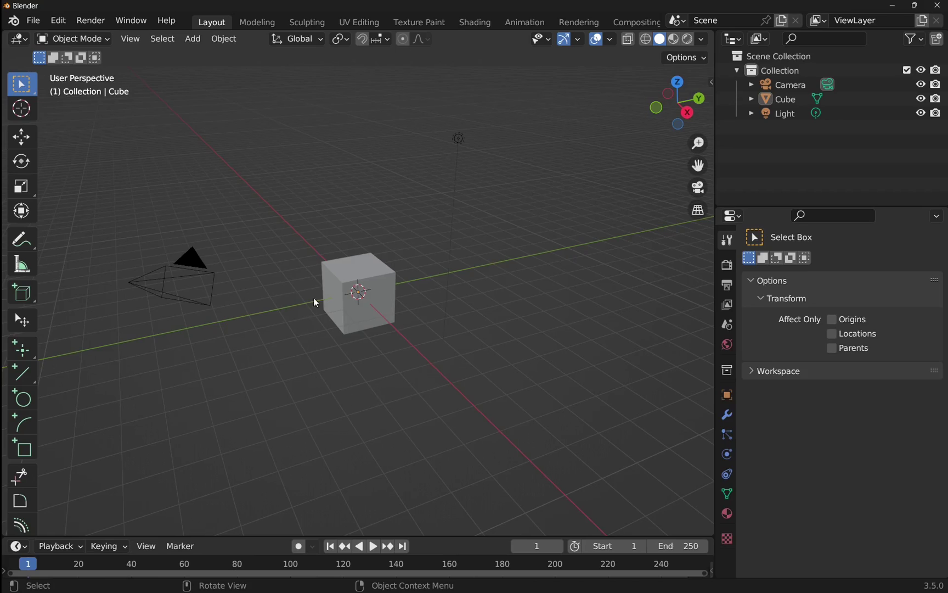
Delete the default cube and show the scene Units: Metric, 0.001 scale, Millimeters
{"action": "left_click", "coordinate": [346, 319]}
{"action": "right_click", "coordinate": [345, 318]}
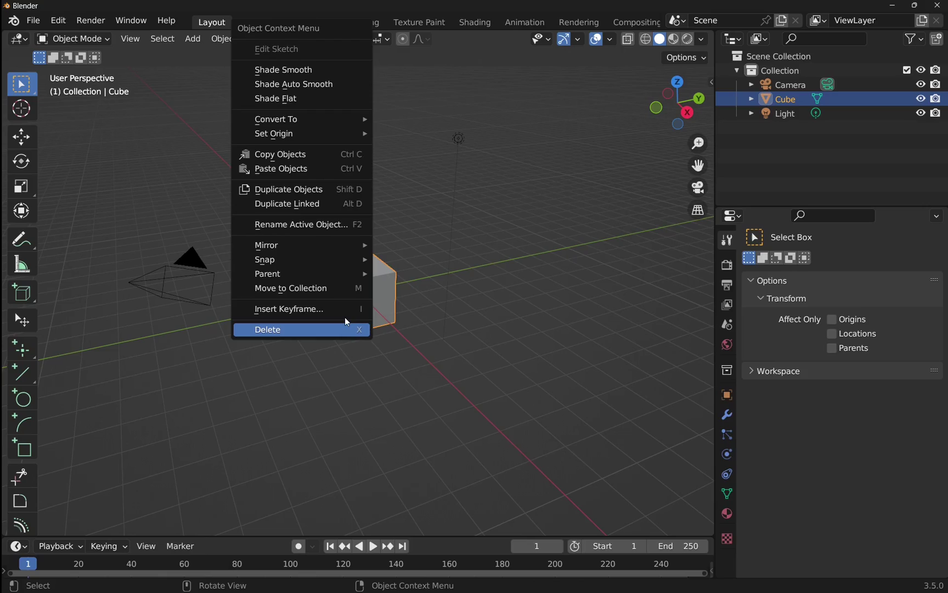
{"action": "left_click", "coordinate": [307, 332]}
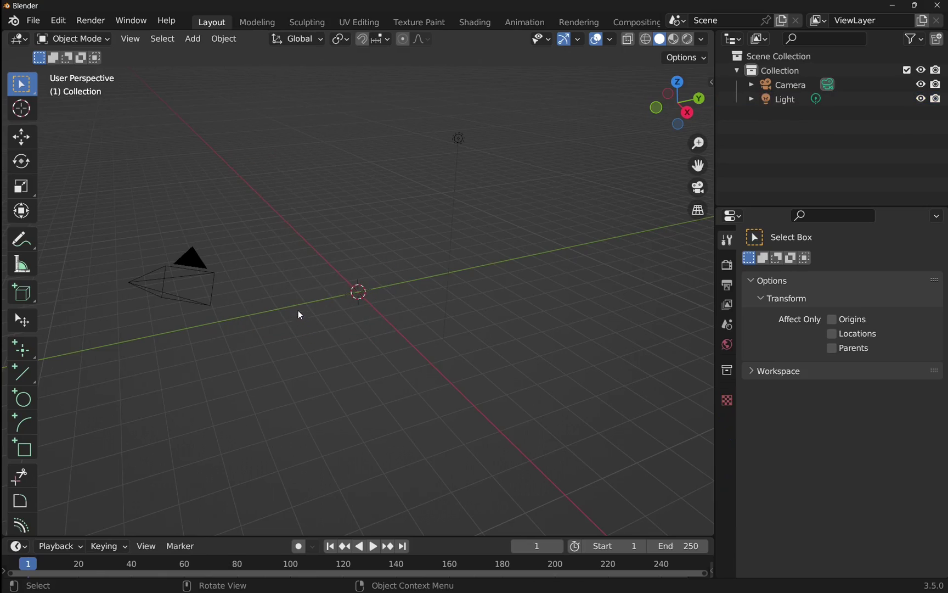
{"action": "left_click", "coordinate": [728, 328]}
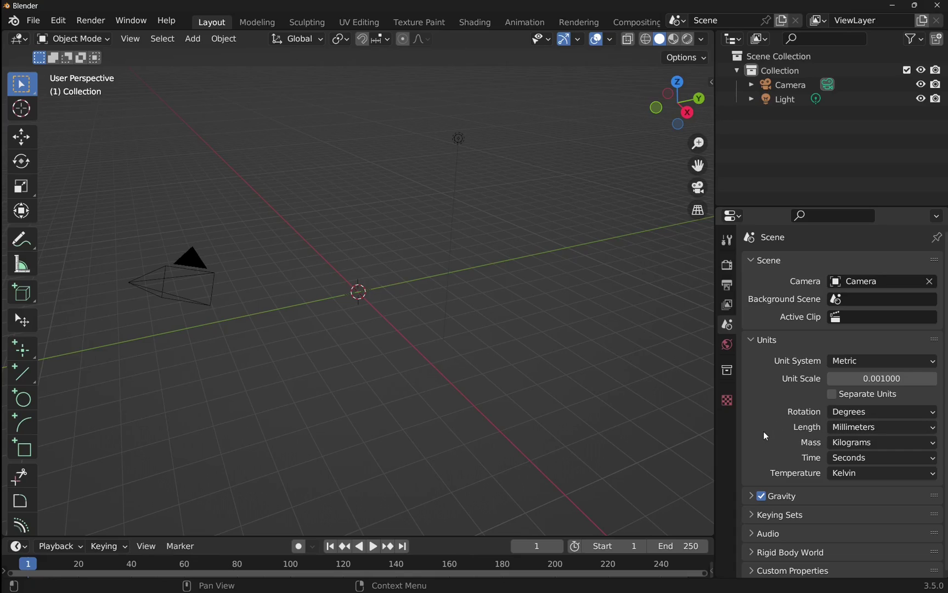
Check the Unit System choices and test-drag Unit Scale, leaving it at 0.001
{"action": "left_click", "coordinate": [864, 359]}
{"action": "mouse_move", "coordinate": [856, 379]}
{"action": "left_mouse_down"}
{"action": "mouse_move", "coordinate": [947, 379]}
{"action": "mouse_move", "coordinate": [856, 378]}
{"action": "left_mouse_up"}
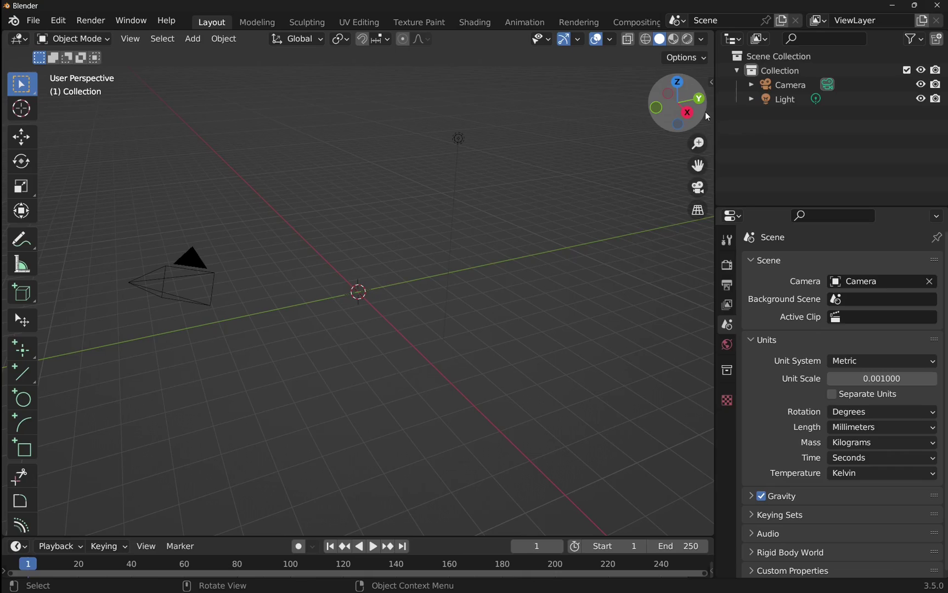
{"action": "left_click", "coordinate": [680, 83]}
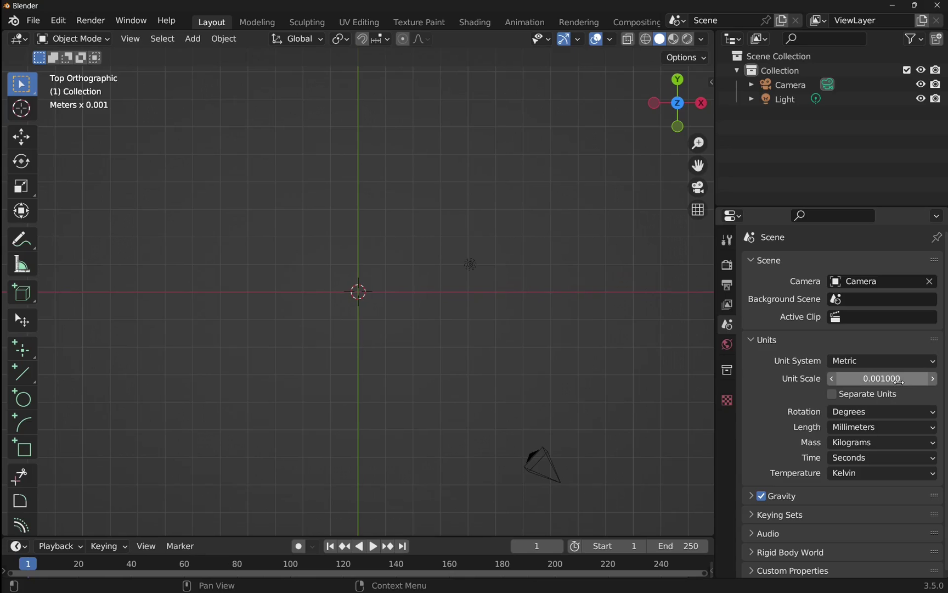
{"action": "left_click_drag", "start_coordinate": [882, 378], "coordinate": [856, 378]}
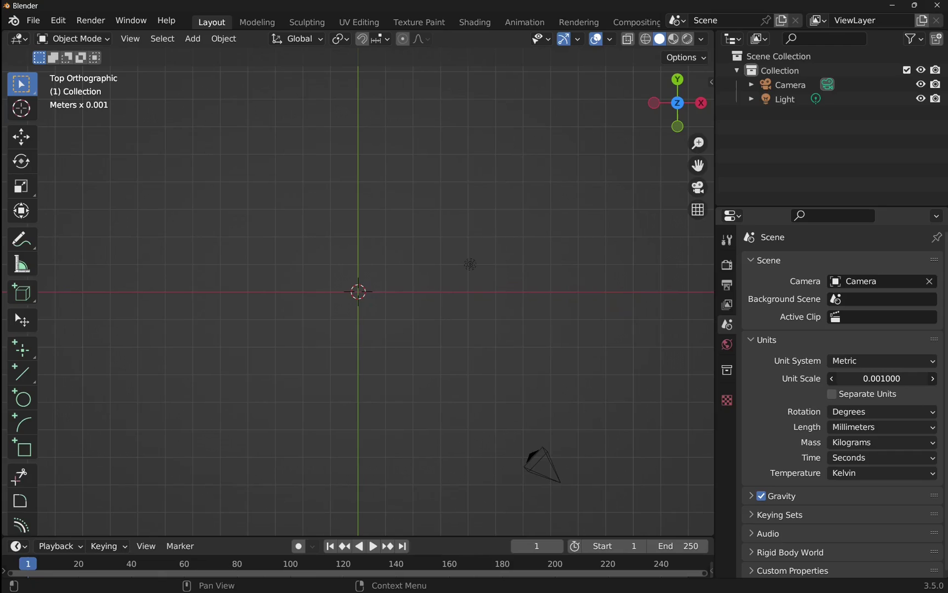
{"action": "left_click_drag", "start_coordinate": [856, 378], "coordinate": [947, 379]}
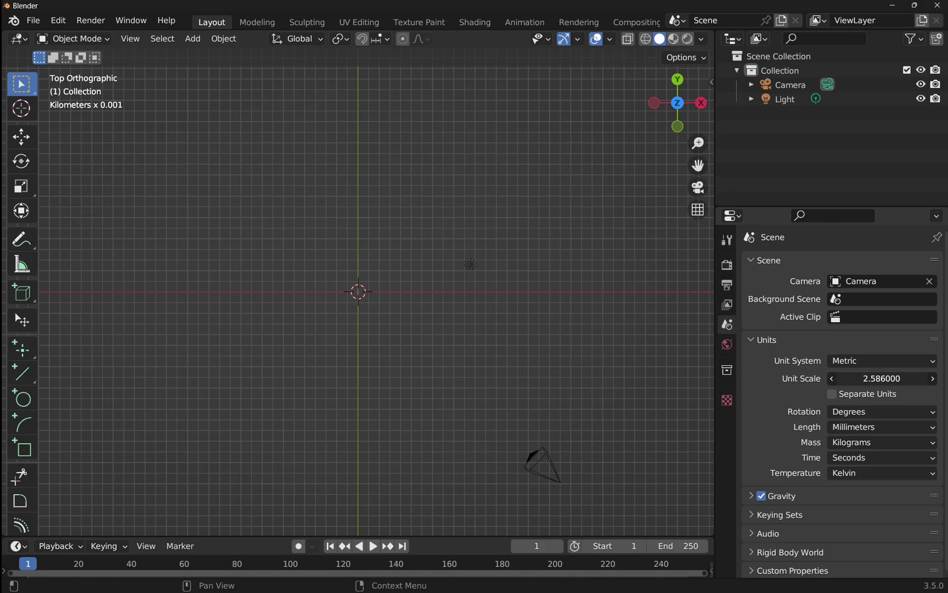
{"action": "left_click_drag", "start_coordinate": [881, 378], "coordinate": [810, 386]}
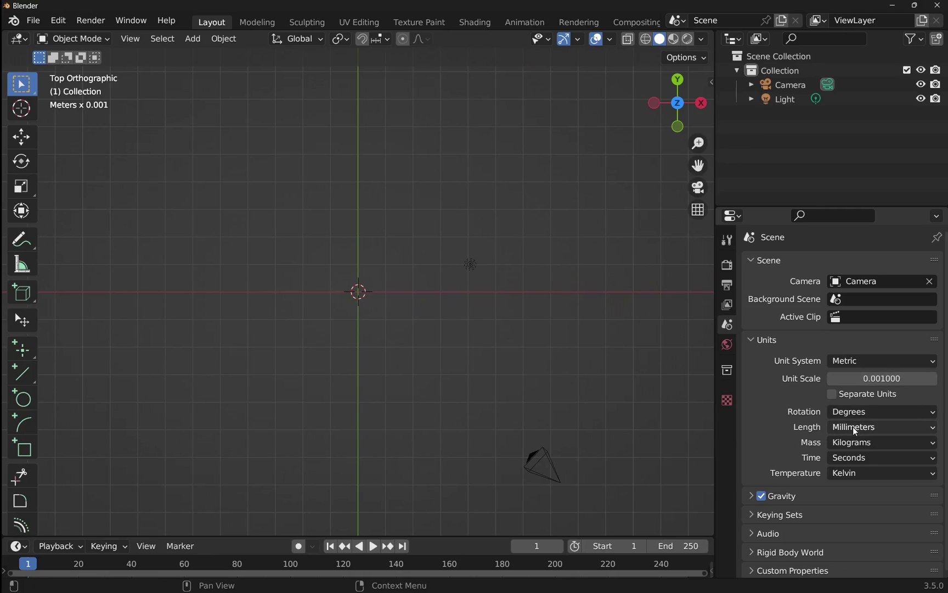
Change the Length unit to Micrometers while keeping Unit Scale at 0.001
{"action": "left_click", "coordinate": [869, 427]}
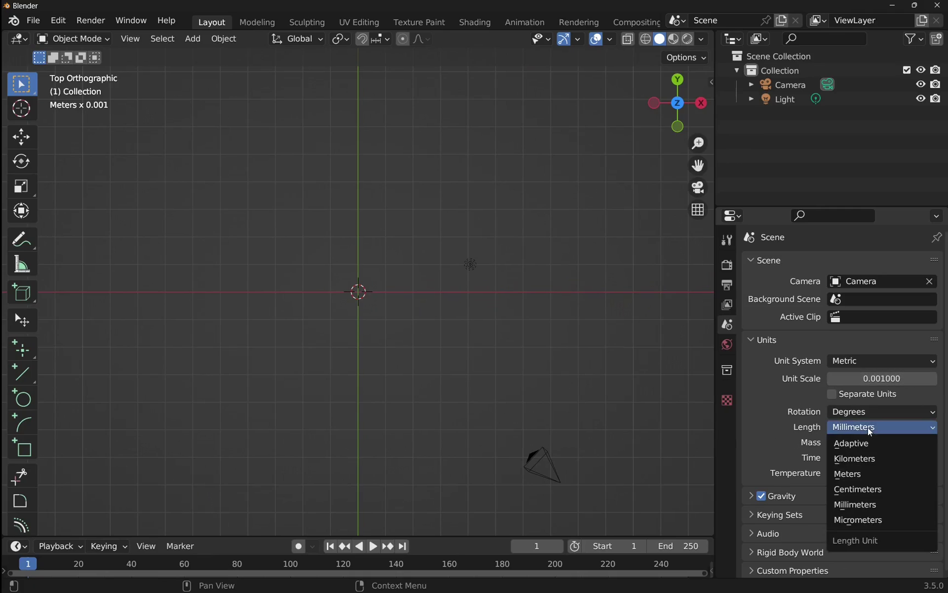
{"action": "left_click", "coordinate": [906, 526]}
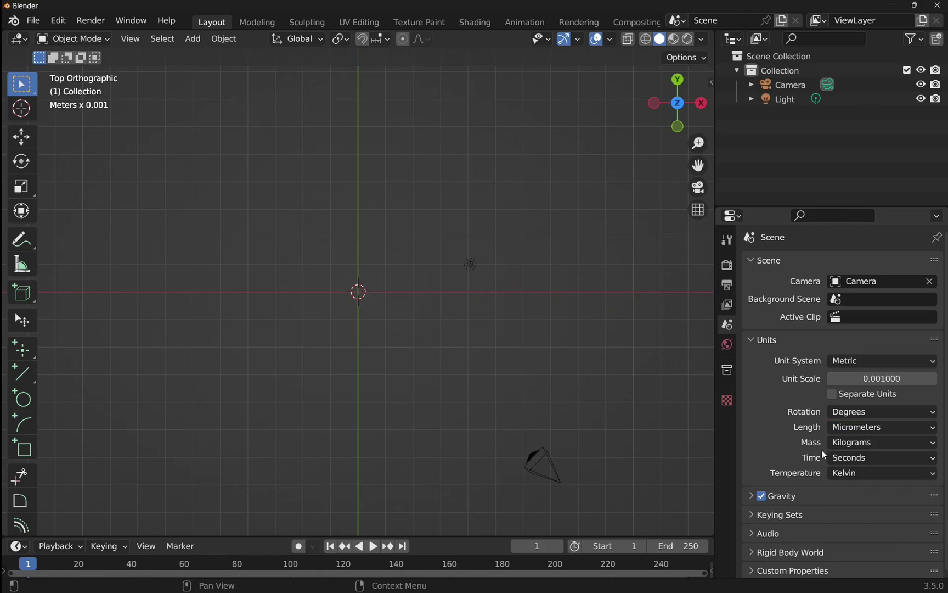
{"action": "left_click", "coordinate": [895, 379]}
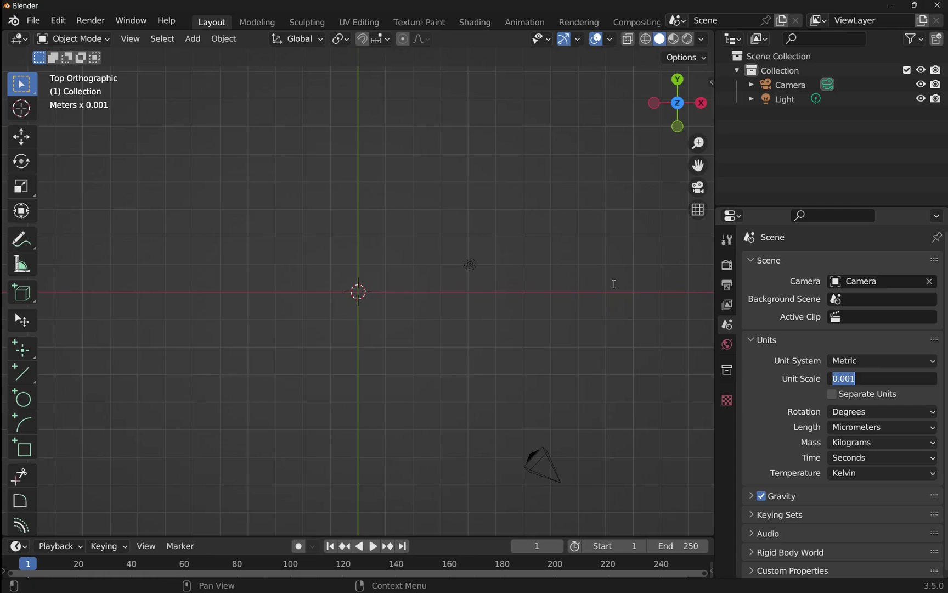
{"action": "left_click", "coordinate": [242, 252]}
{"action": "scroll", "coordinate": [241, 248], "scroll_direction": "down", "scroll_amount": 10}
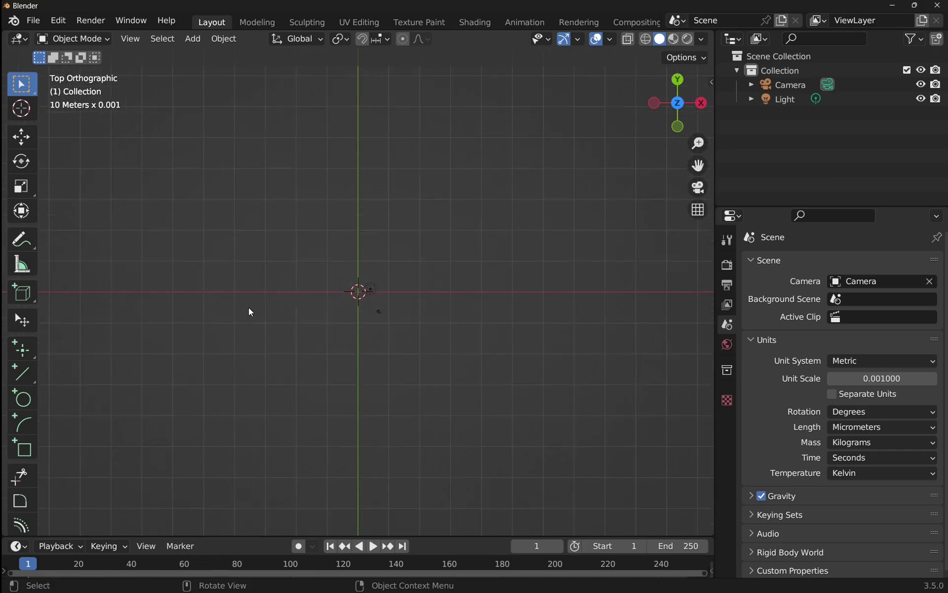
Return Length to Millimeters and keep Unit Scale at 0.001, cancelling a test drag
{"action": "scroll", "coordinate": [250, 311], "scroll_direction": "up", "scroll_amount": 20}
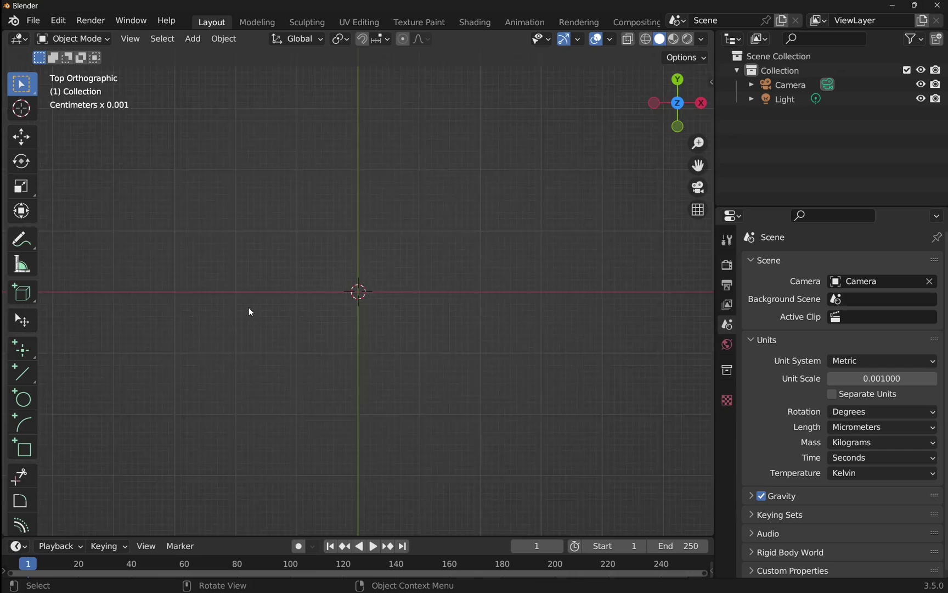
{"action": "scroll", "coordinate": [250, 312], "scroll_direction": "up", "scroll_amount": 8}
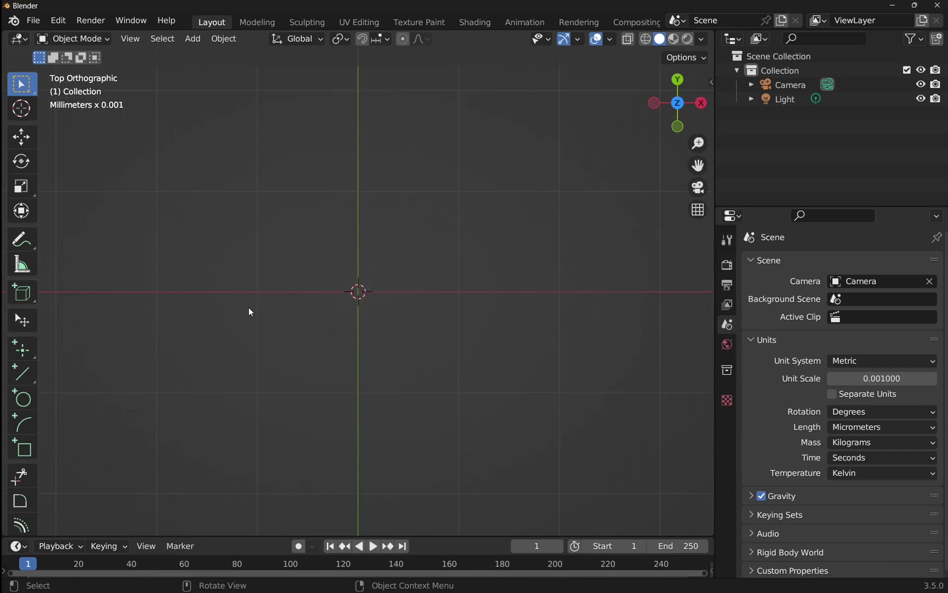
{"action": "scroll", "coordinate": [249, 311], "scroll_direction": "up", "scroll_amount": 2}
{"action": "scroll", "coordinate": [250, 311], "scroll_direction": "down", "scroll_amount": 5}
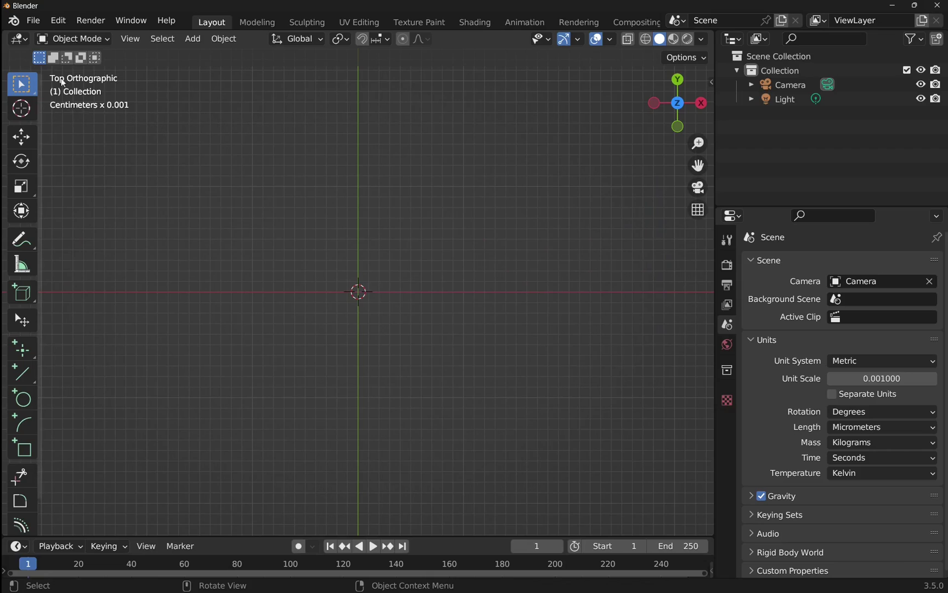
{"action": "scroll", "coordinate": [335, 355], "scroll_direction": "down", "scroll_amount": 2}
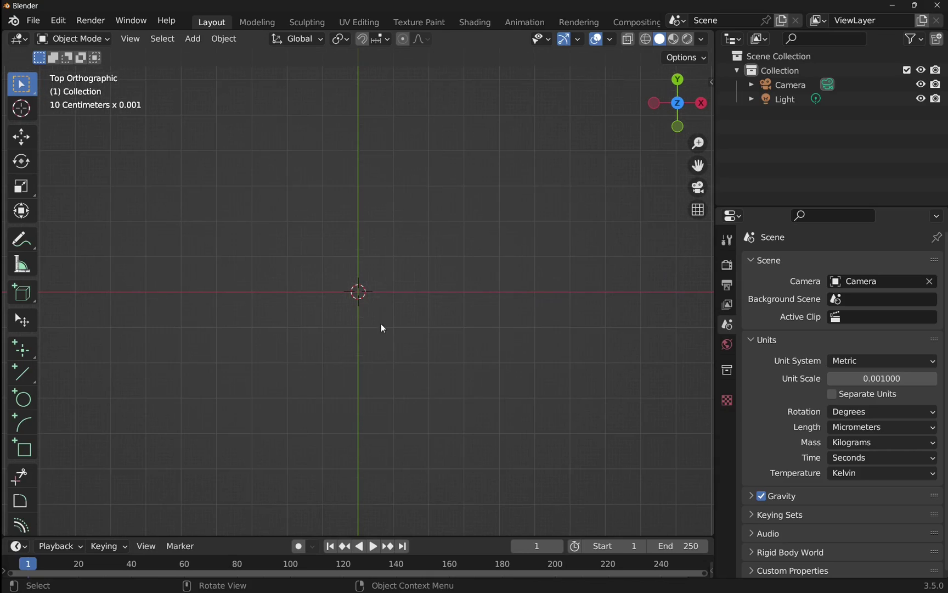
{"action": "left_click", "coordinate": [855, 428]}
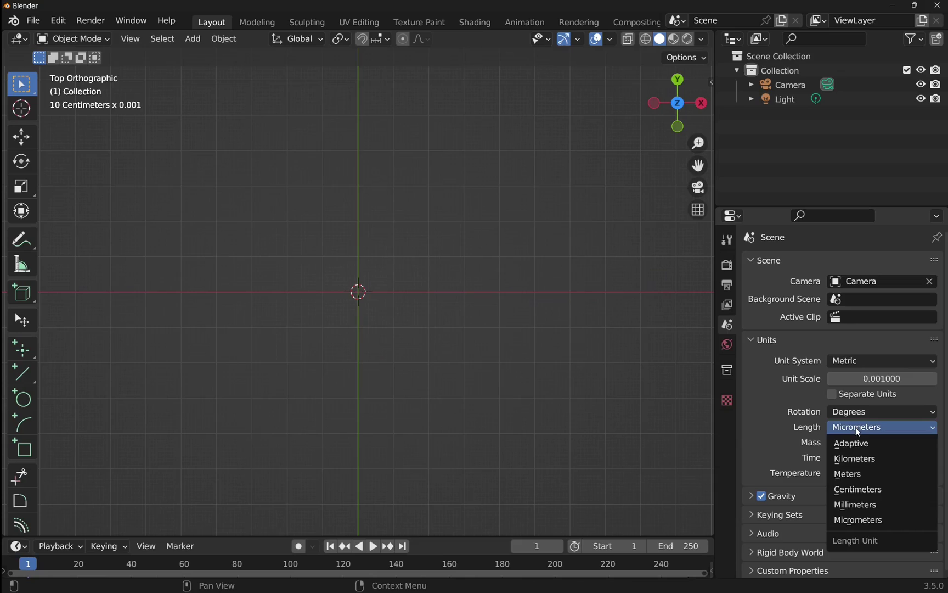
{"action": "left_click", "coordinate": [873, 504]}
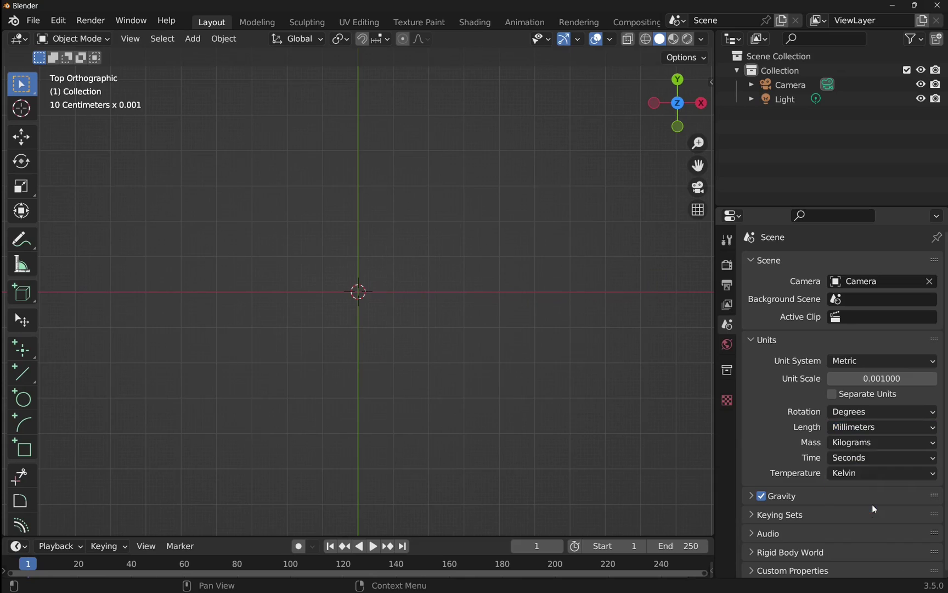
{"action": "left_click", "coordinate": [832, 378]}
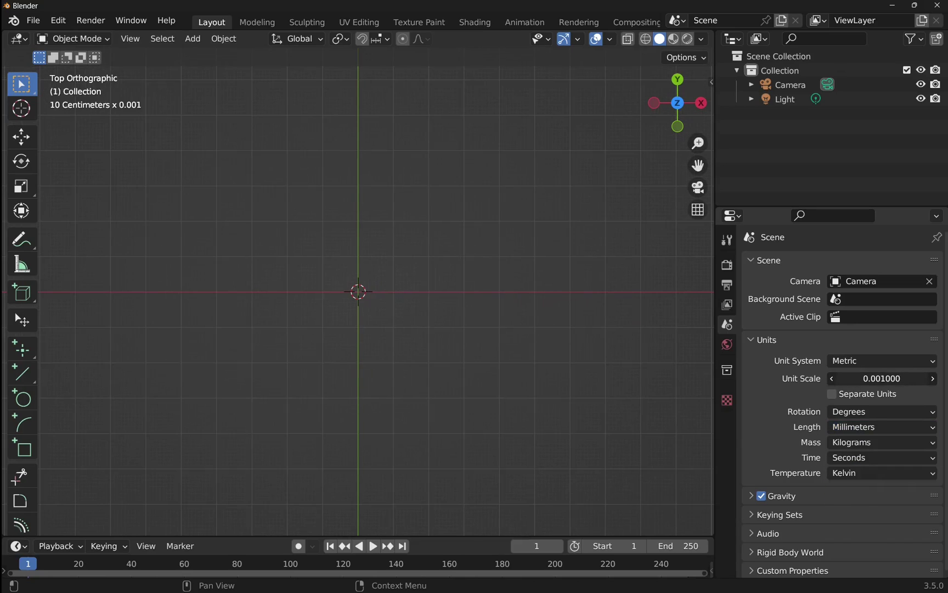
{"action": "left_click_drag", "start_coordinate": [834, 379], "coordinate": [875, 378]}
{"action": "key", "text": "Escape"}
{"action": "key", "text": "Escape"}
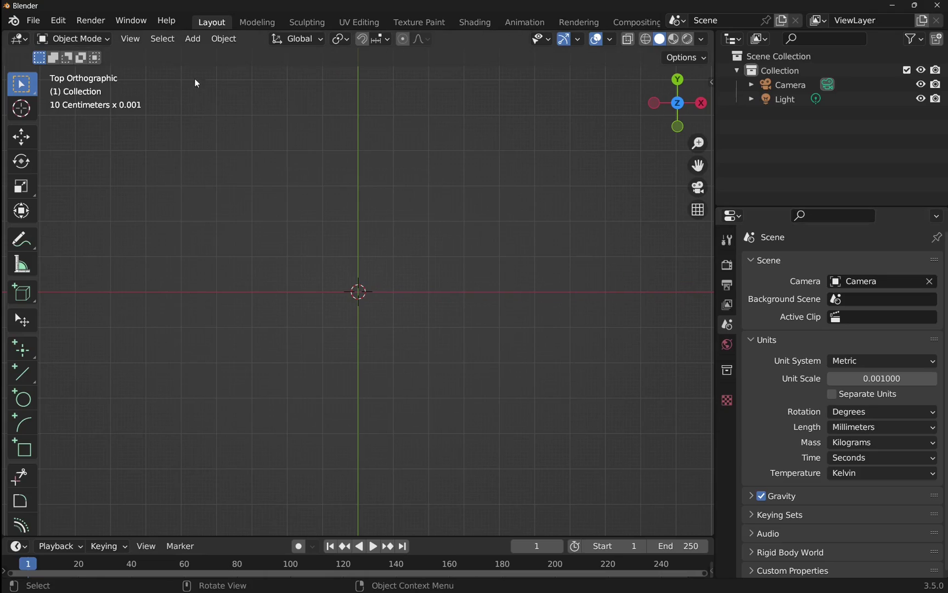
Add a mesh plane at the origin and zoom out to see it over the grid
{"action": "left_click", "coordinate": [192, 39]}
{"action": "mouse_move", "coordinate": [220, 55]}
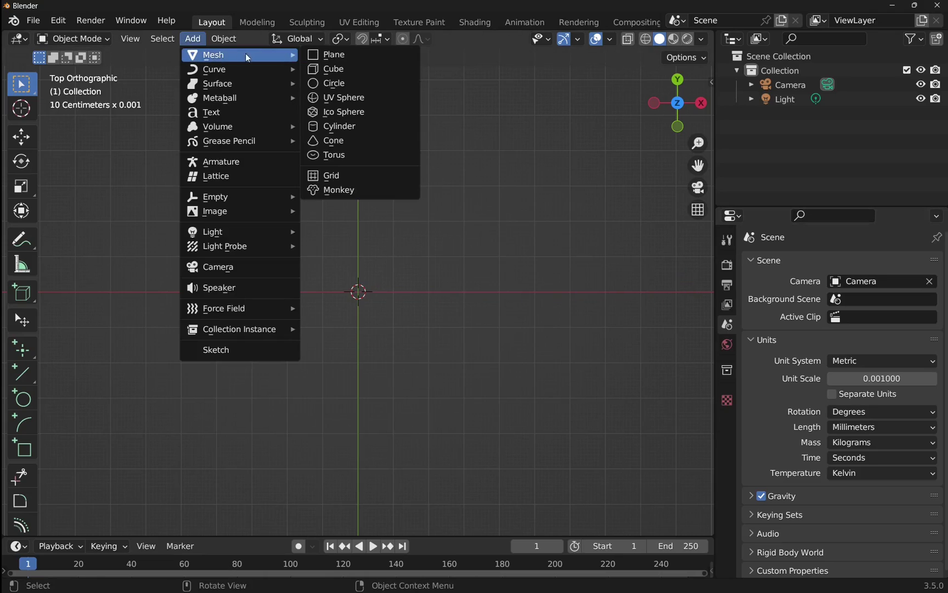
{"action": "left_click", "coordinate": [321, 57]}
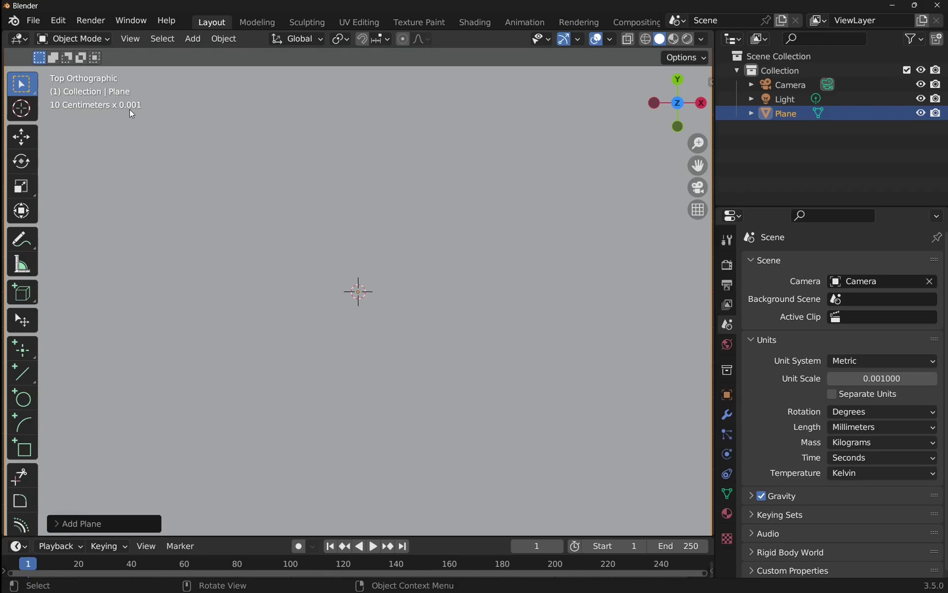
{"action": "scroll", "coordinate": [380, 354], "scroll_direction": "down", "scroll_amount": 6}
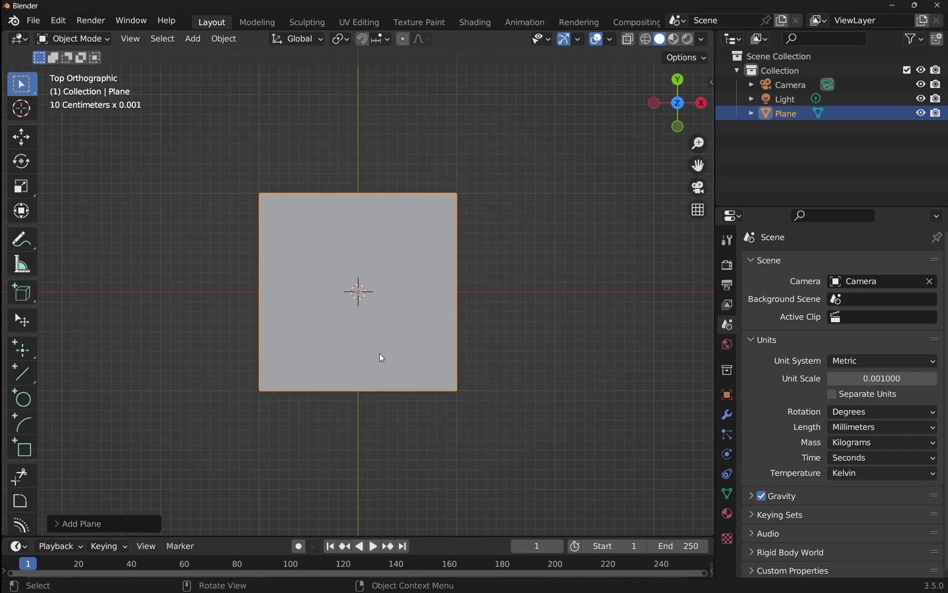
{"action": "scroll", "coordinate": [381, 357], "scroll_direction": "down", "scroll_amount": 1}
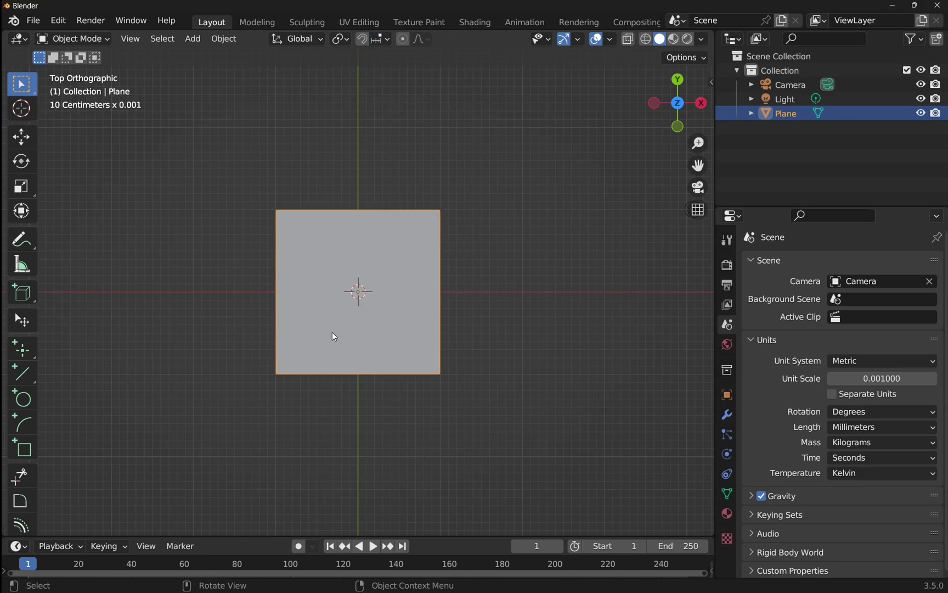
Slide the plane 1 mm along global X so its left edge meets the Y axis
{"action": "key", "text": "g"}
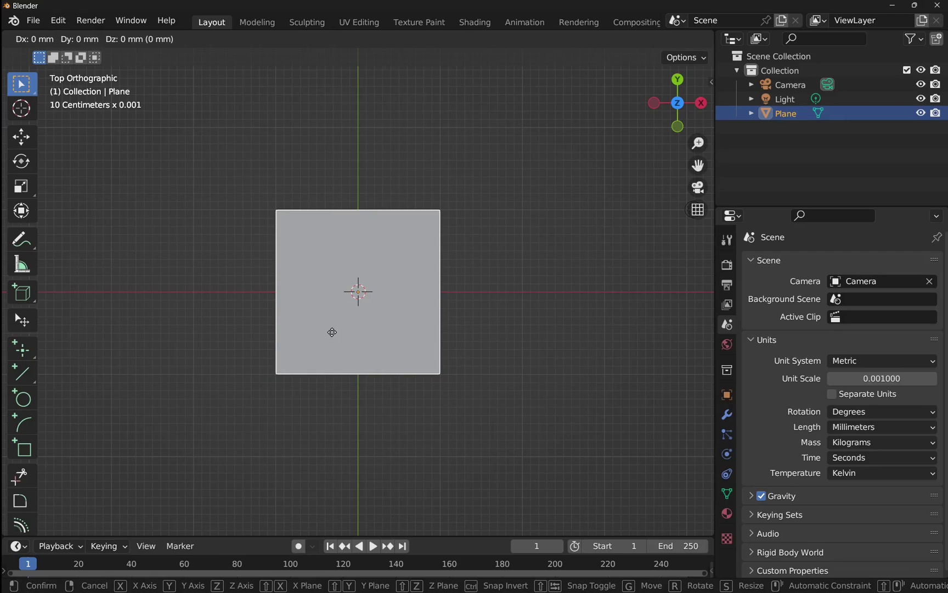
{"action": "key", "text": "x"}
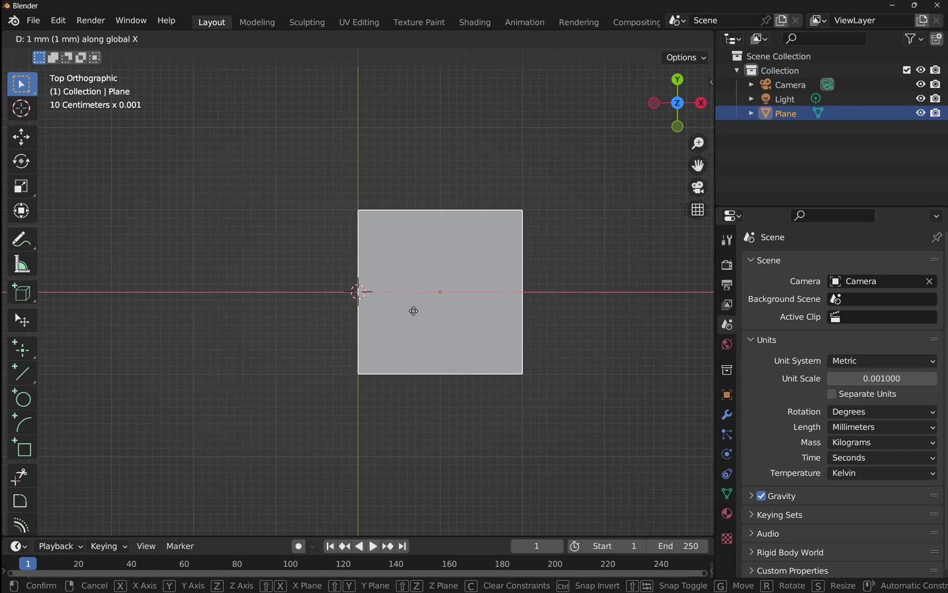
Confirm the 1 mm shift, then move the plane −1 mm along X back to the origin
{"action": "left_click", "coordinate": [414, 311]}
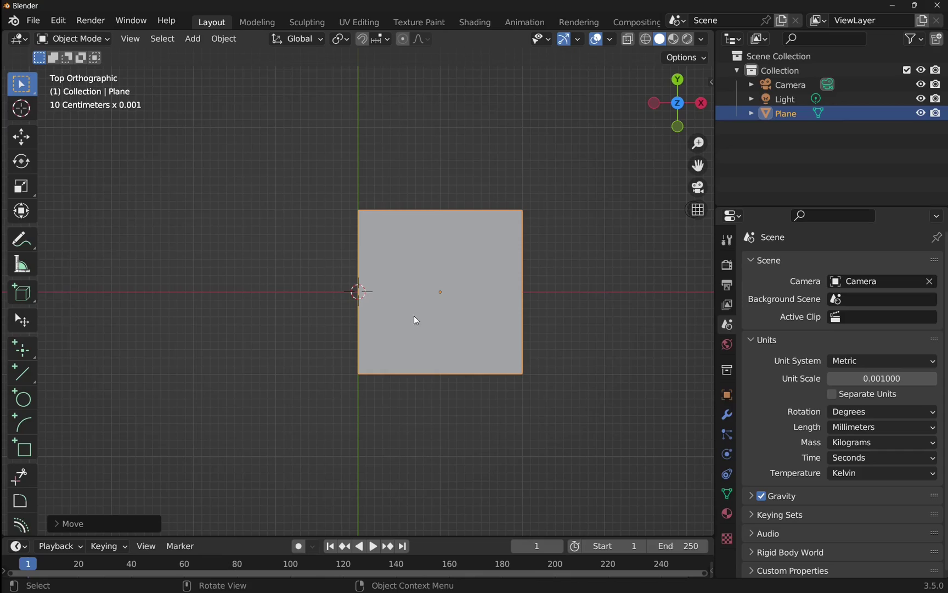
{"action": "key", "text": "g"}
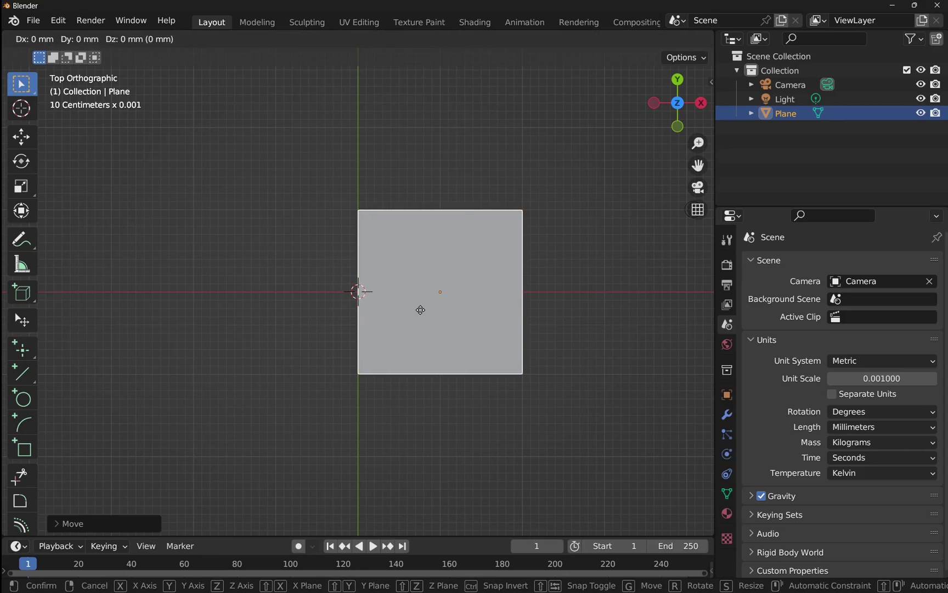
{"action": "key", "text": "x"}
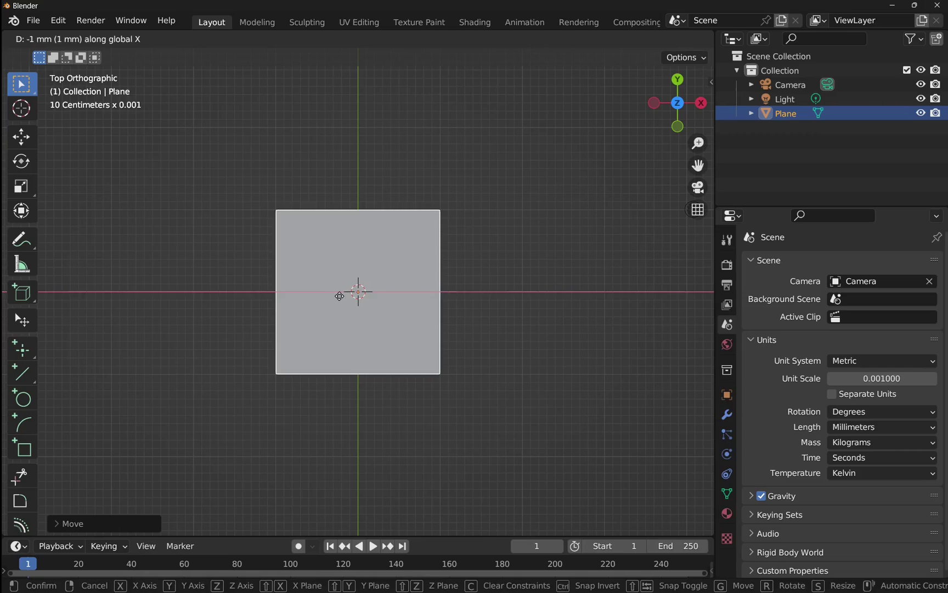
Confirm the plane centred on the origin and enable Absolute Grid Snap
{"action": "left_click", "coordinate": [339, 297]}
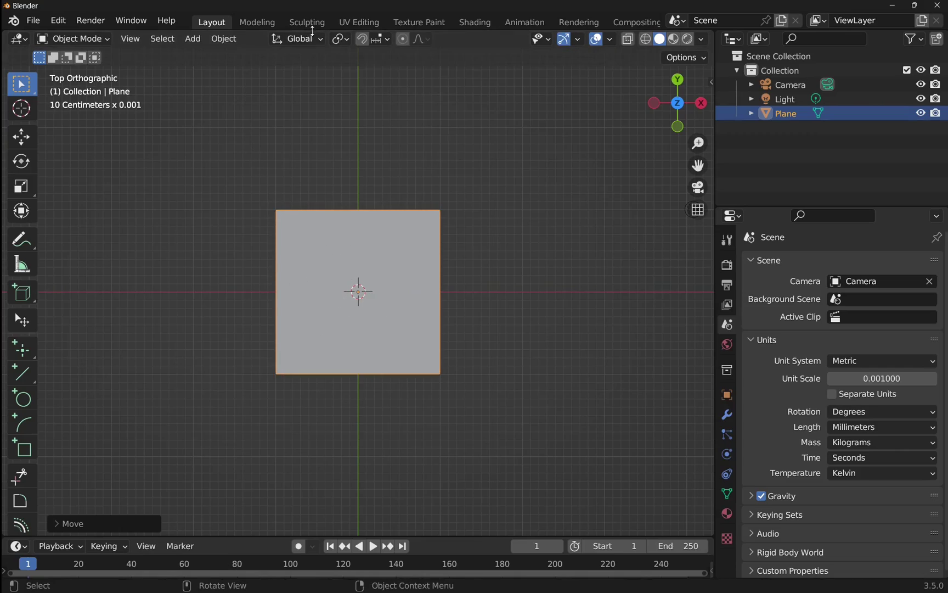
{"action": "left_click", "coordinate": [381, 43]}
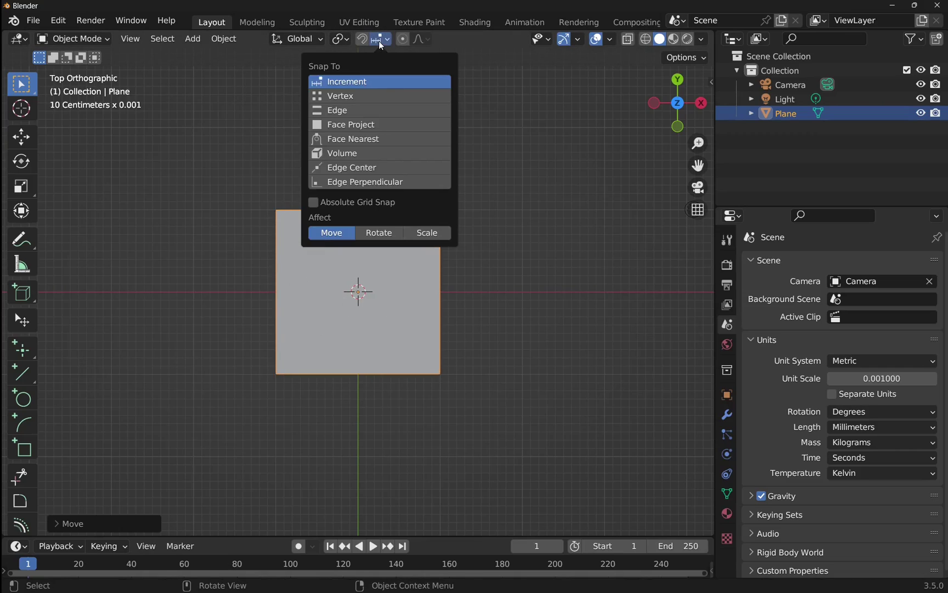
{"action": "left_click", "coordinate": [357, 205]}
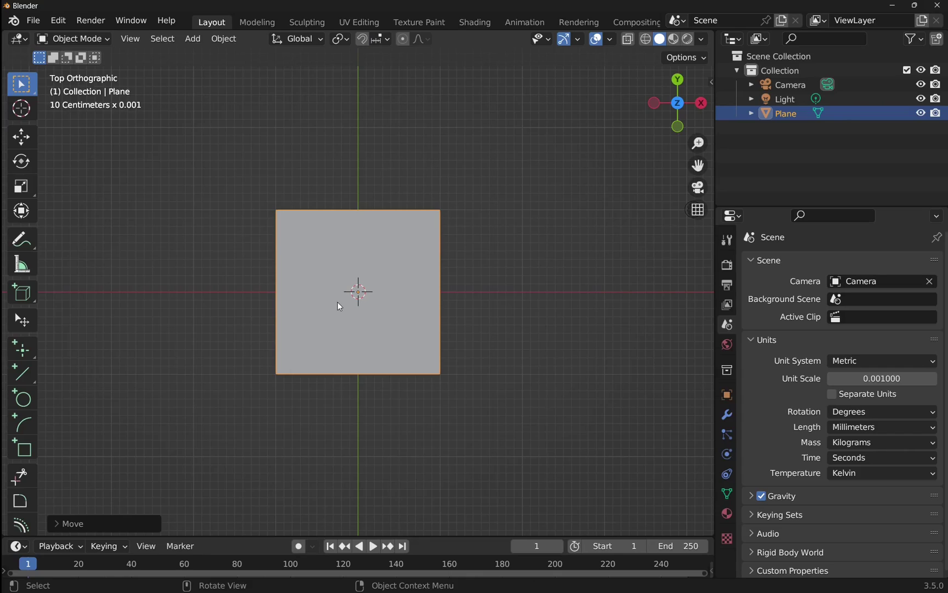
{"action": "key", "text": "g"}
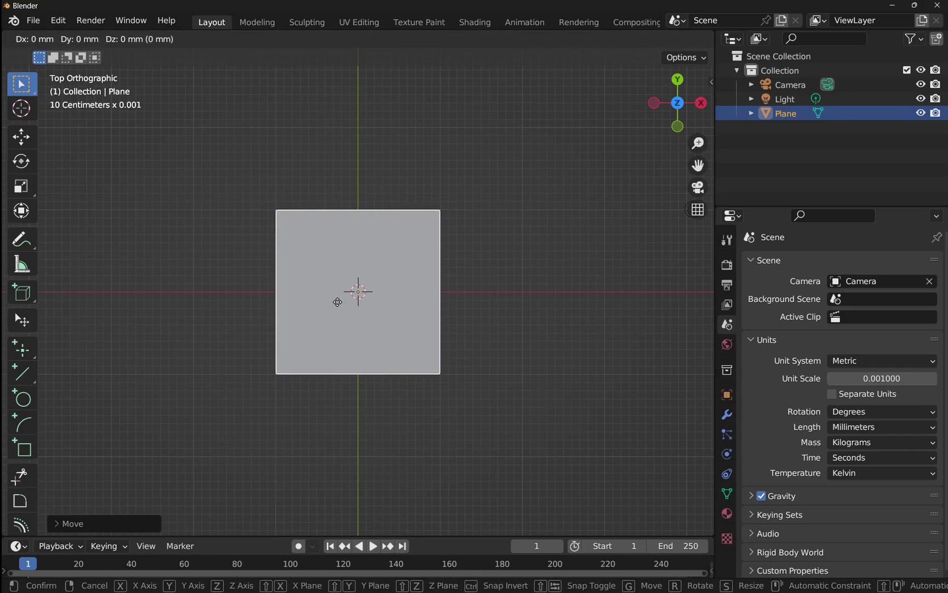
{"action": "key", "text": "x"}
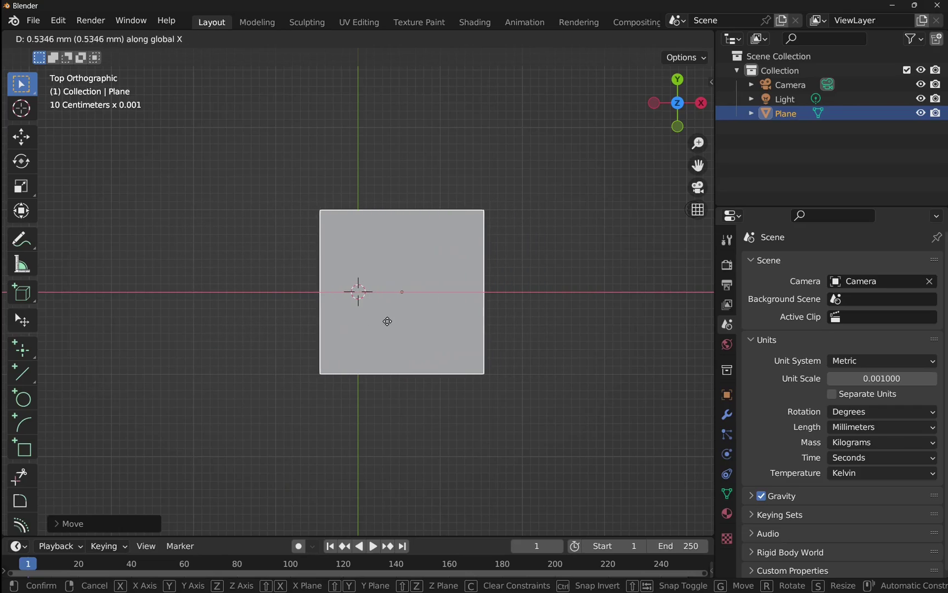
{"action": "key", "text": "ctrl"}
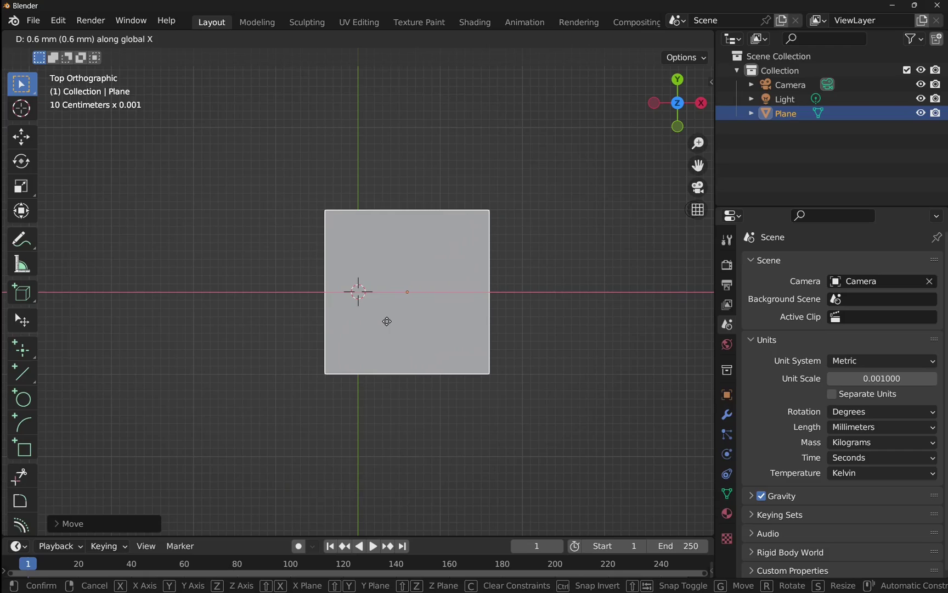
{"action": "key", "text": "ctrl"}
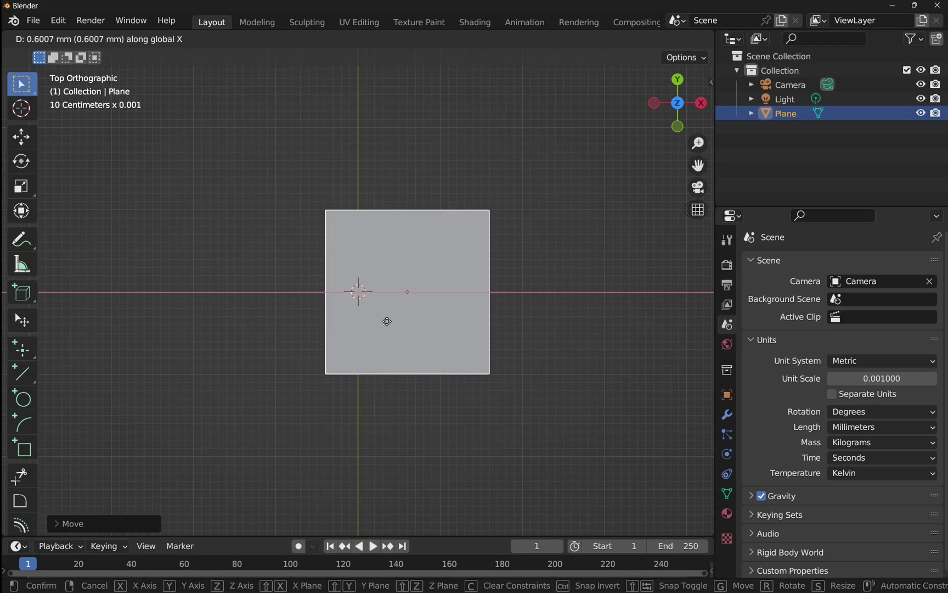
{"action": "key", "text": "ctrl"}
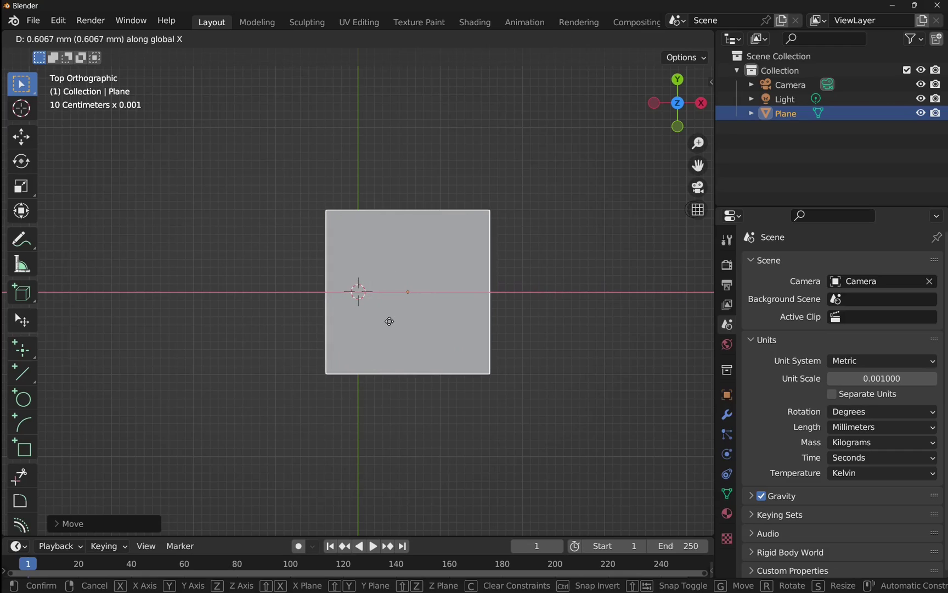
{"action": "key", "text": "ctrl"}
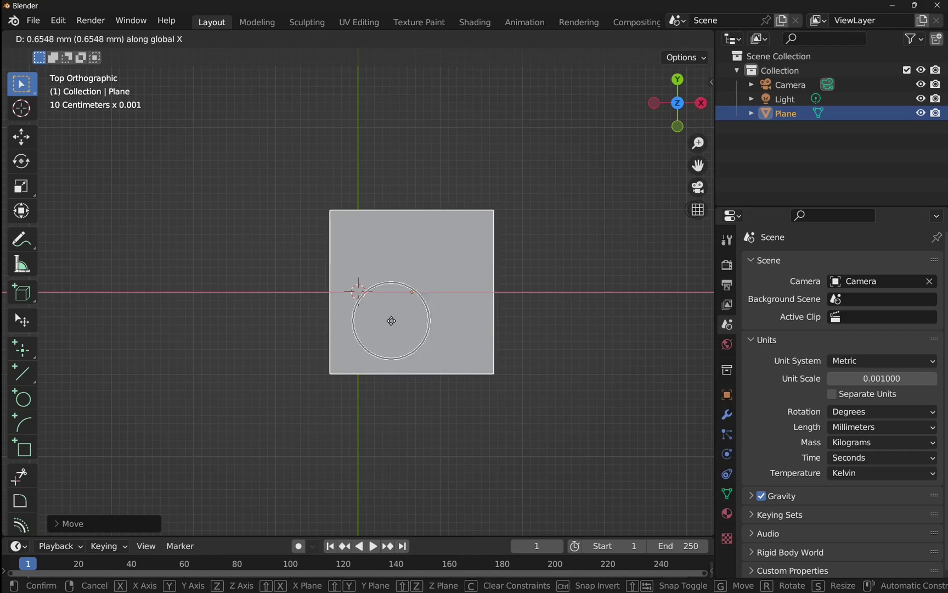
{"action": "key", "text": "ctrl"}
{"action": "key", "text": "ctrl"}
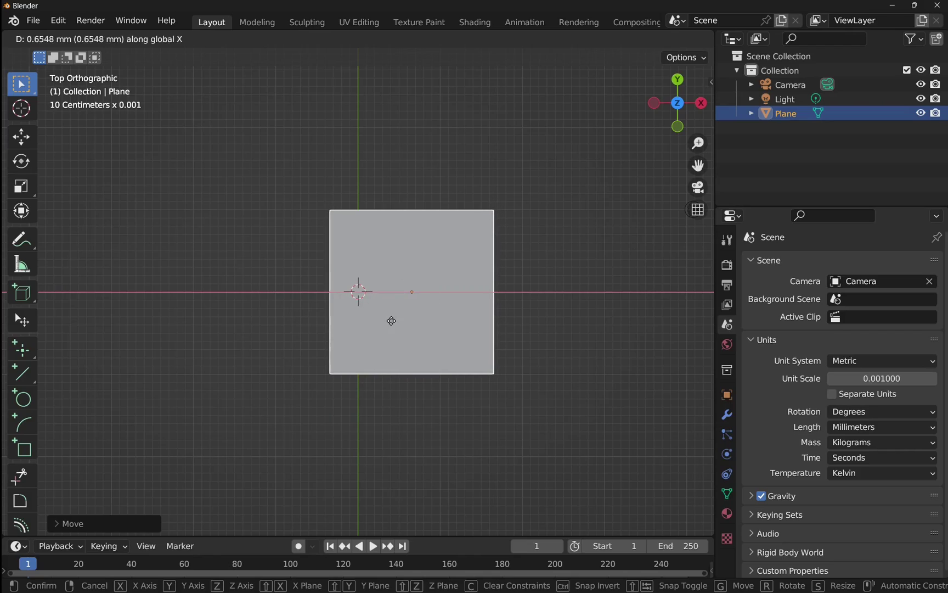
{"action": "key", "text": "ctrl"}
{"action": "key", "text": "ctrl"}
{"action": "key", "text": "ctrl"}
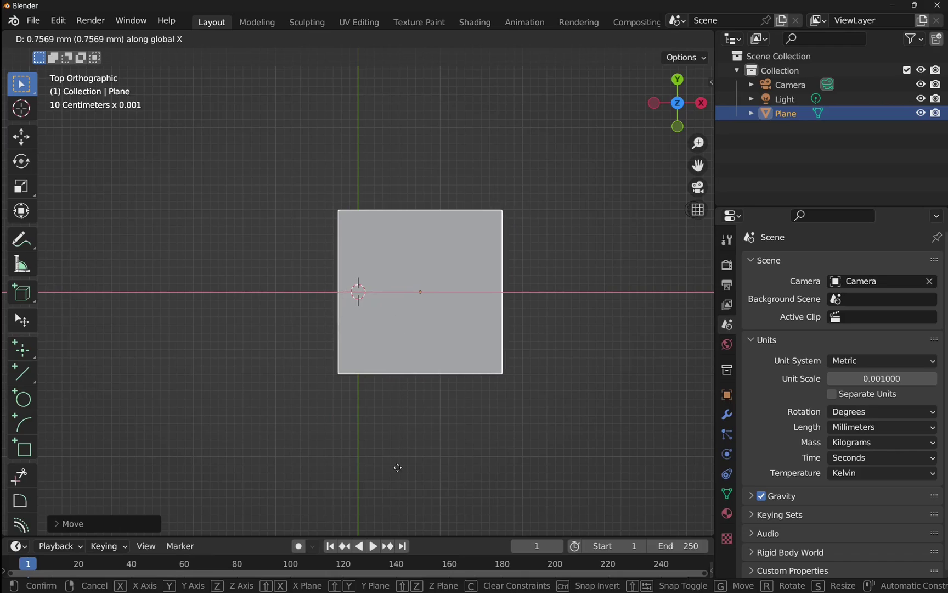
{"action": "left_click", "coordinate": [333, 395]}
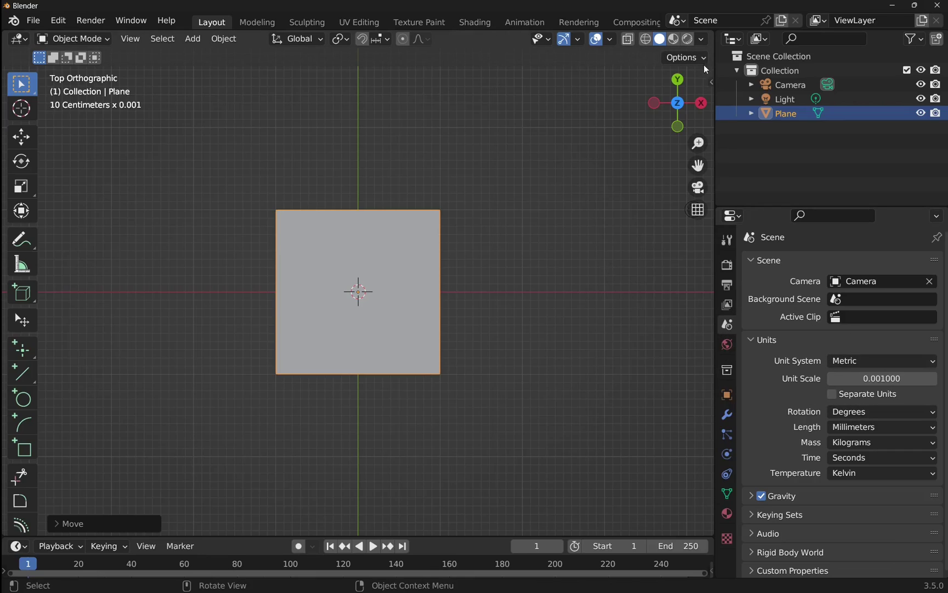
Show the plane's Transform values: location 0 mm, dimensions 2 mm by 2 mm
{"action": "left_click", "coordinate": [710, 80]}
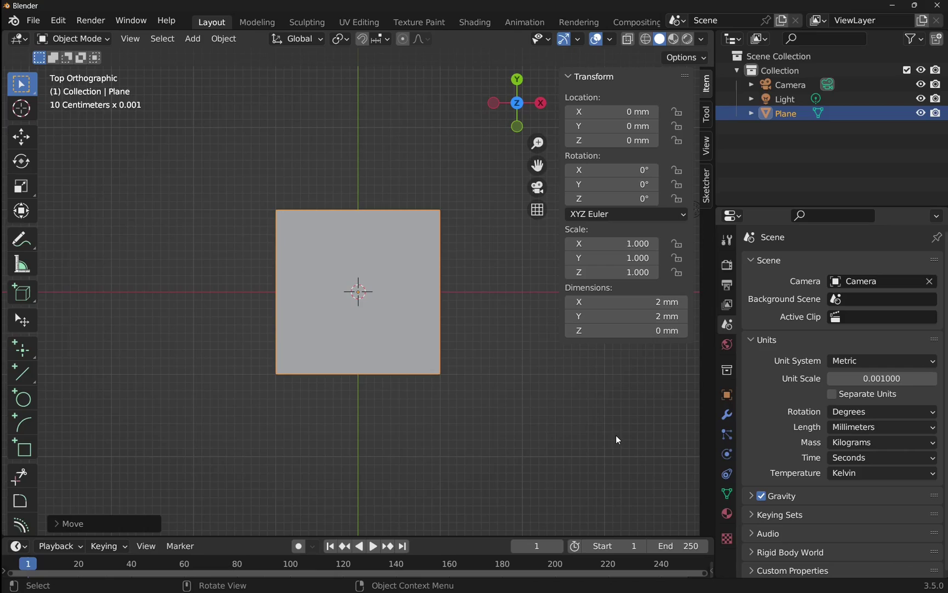
{"action": "left_click", "coordinate": [854, 428]}
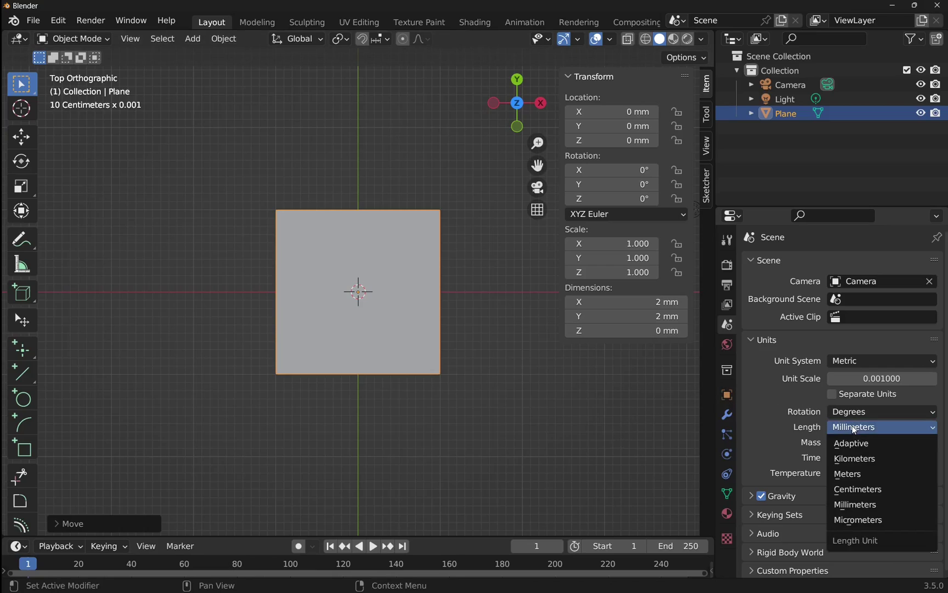
{"action": "left_click", "coordinate": [861, 458]}
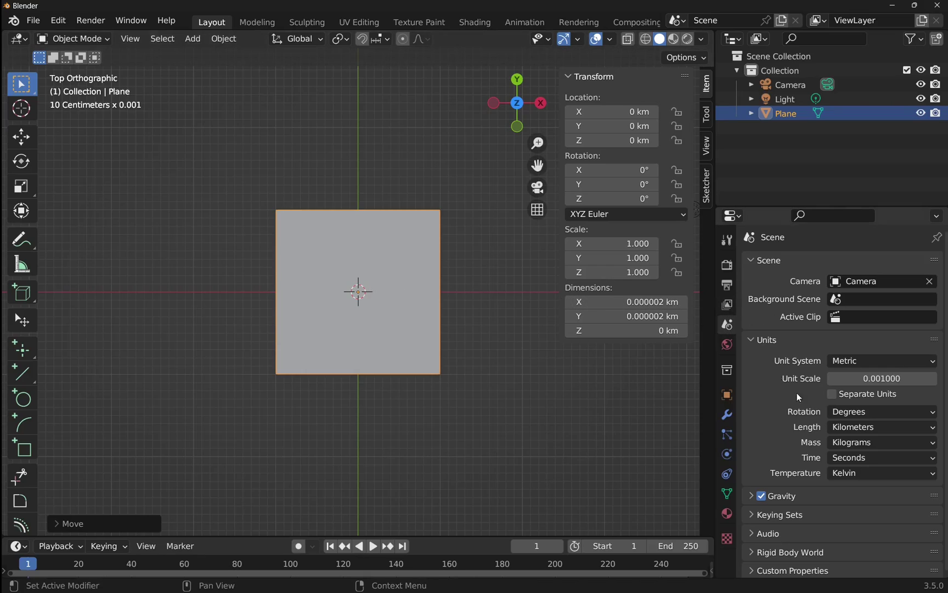
{"action": "left_click", "coordinate": [888, 429]}
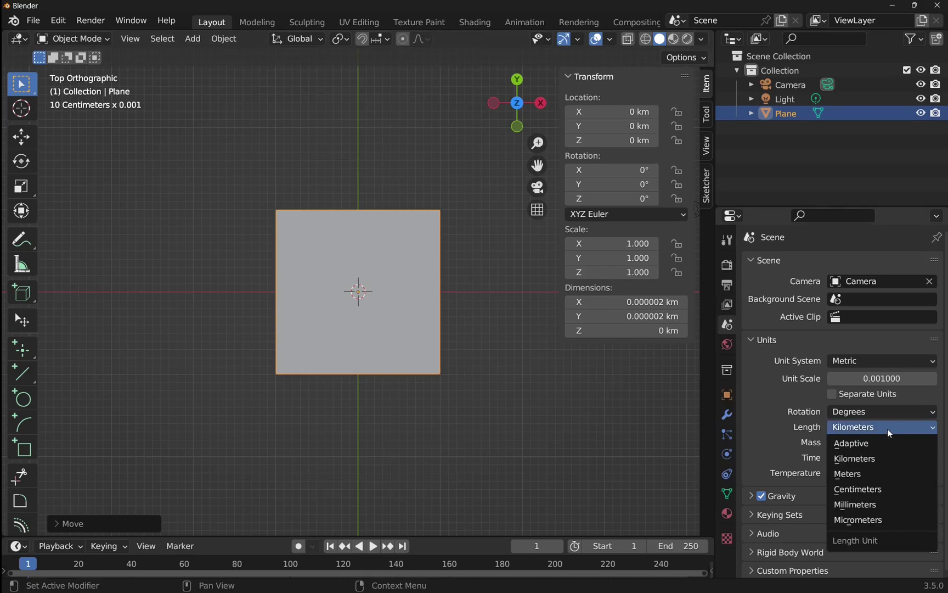
{"action": "left_click", "coordinate": [891, 492]}
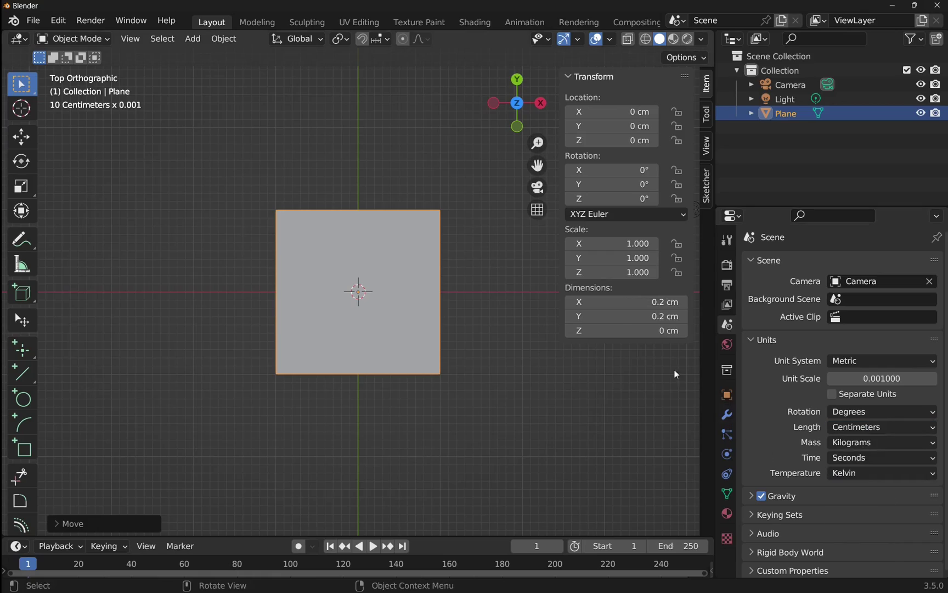
{"action": "left_click", "coordinate": [879, 427]}
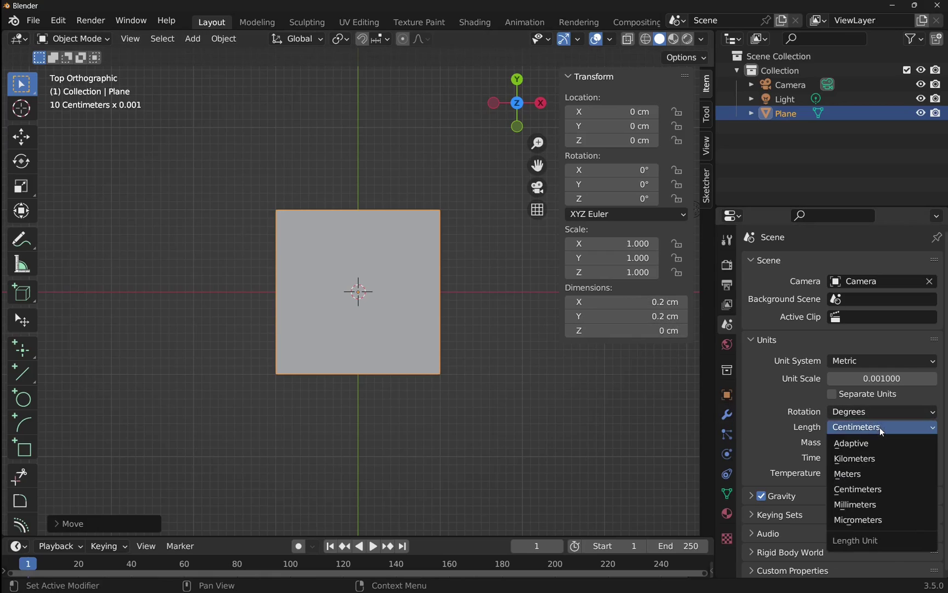
{"action": "left_click", "coordinate": [884, 500]}
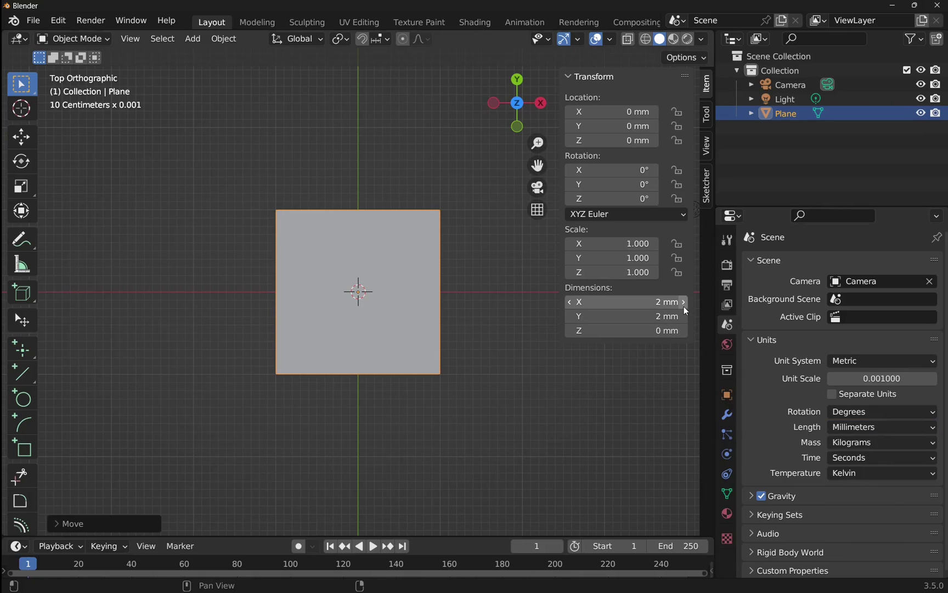
{"action": "left_click", "coordinate": [882, 378]}
{"action": "type", "text": "0.008"}
{"action": "key", "text": "Return"}
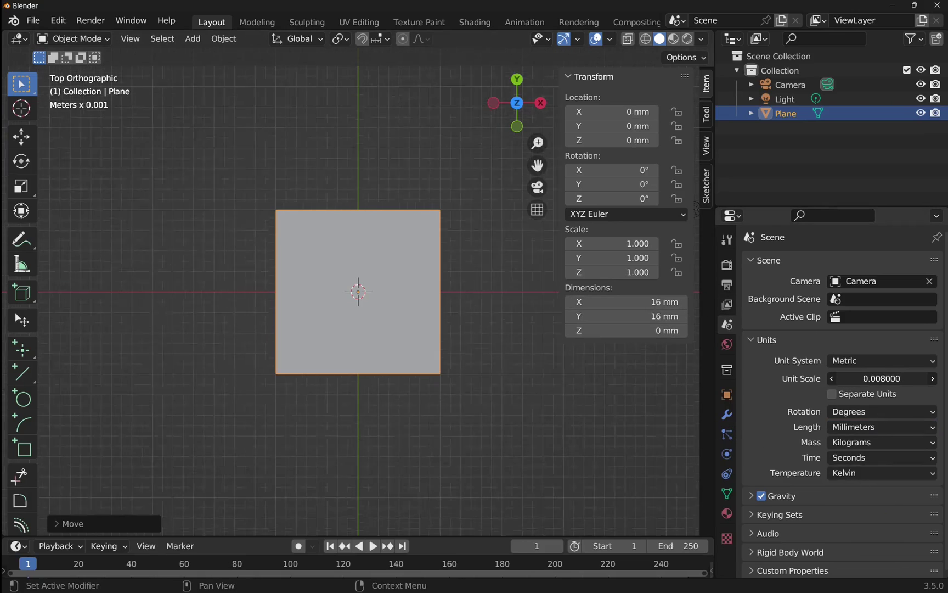
{"action": "left_click_drag", "start_coordinate": [882, 378], "coordinate": [947, 378]}
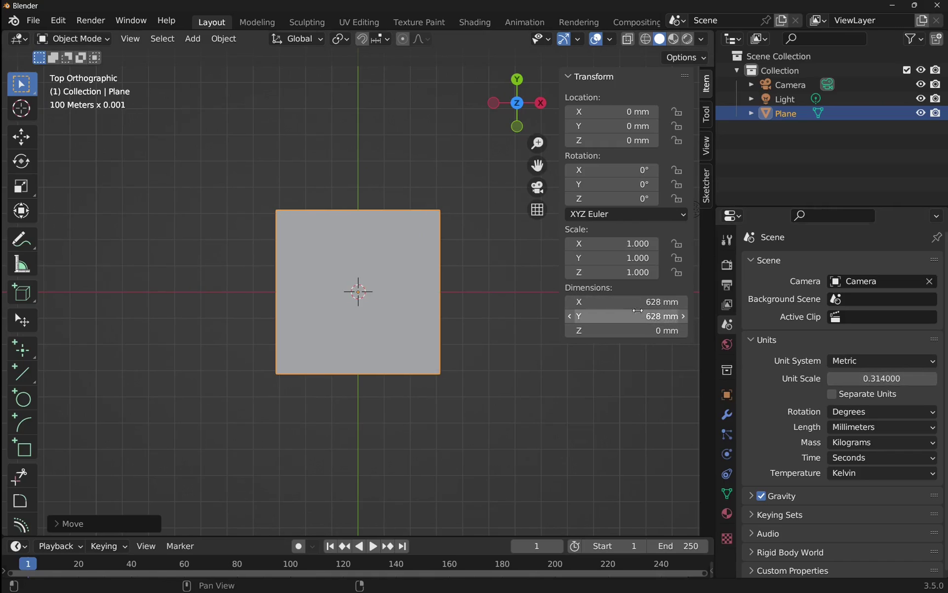
{"action": "left_click", "coordinate": [878, 378]}
{"action": "type", "text": "0.369"}
{"action": "key", "text": "Return"}
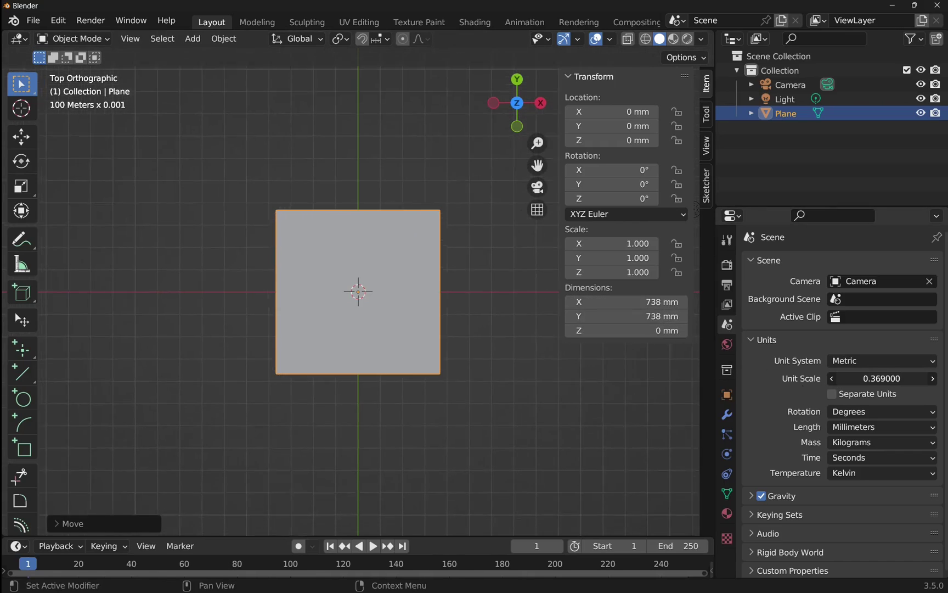
{"action": "left_click_drag", "start_coordinate": [882, 378], "coordinate": [834, 378]}
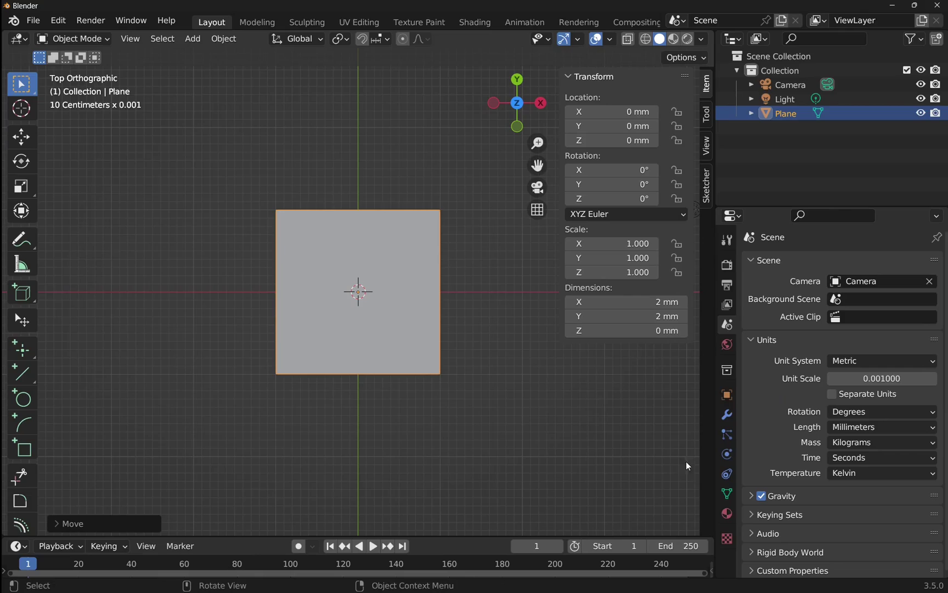
Set Length to Millimeters and Unit Scale to 0.678, so the plane measures 1356 mm
{"action": "left_click", "coordinate": [862, 428]}
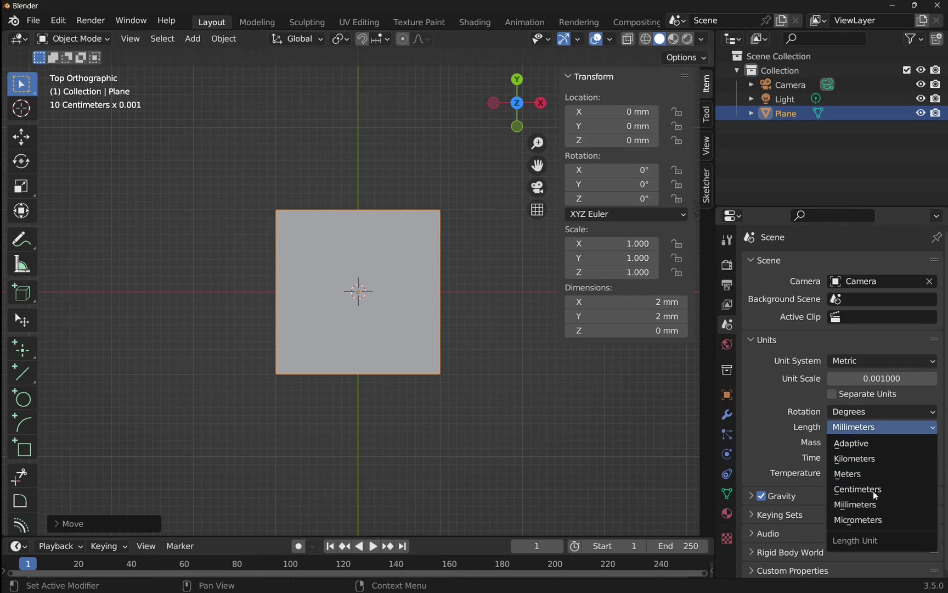
{"action": "left_click", "coordinate": [890, 528]}
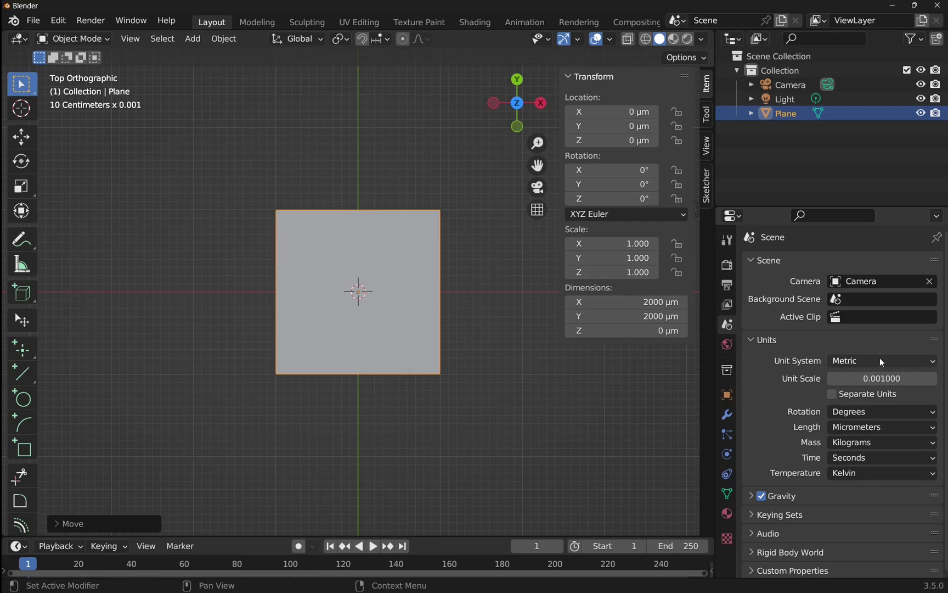
{"action": "mouse_move", "coordinate": [877, 378]}
{"action": "left_mouse_down"}
{"action": "mouse_move", "coordinate": [942, 378]}
{"action": "mouse_move", "coordinate": [877, 377]}
{"action": "left_mouse_up"}
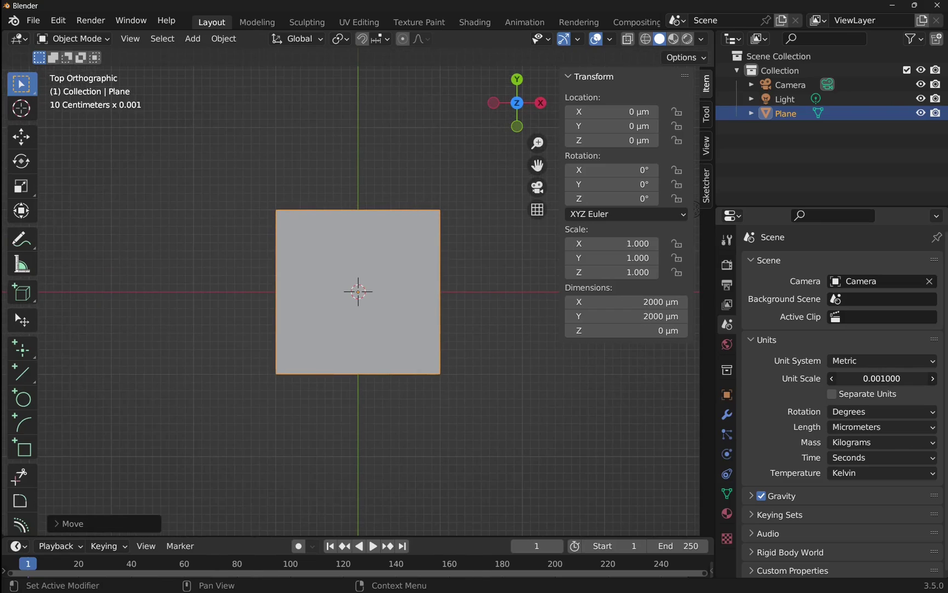
{"action": "left_click", "coordinate": [872, 427]}
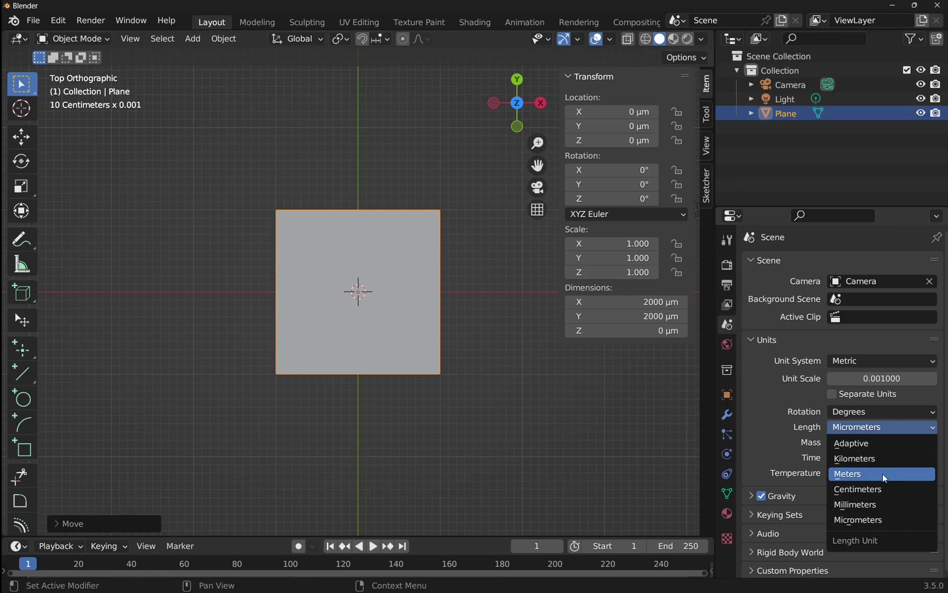
{"action": "left_click", "coordinate": [882, 504]}
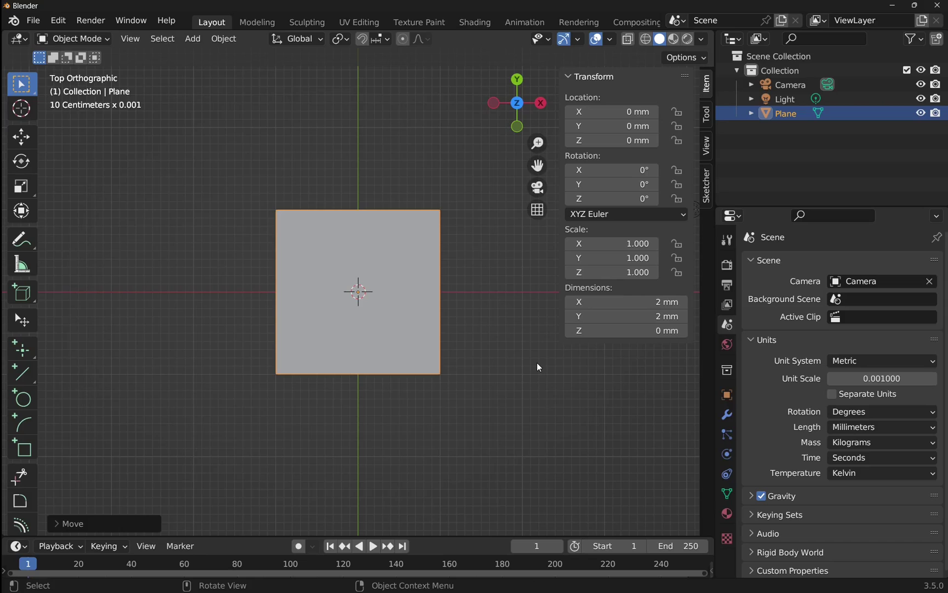
{"action": "left_click_drag", "start_coordinate": [899, 378], "coordinate": [933, 378]}
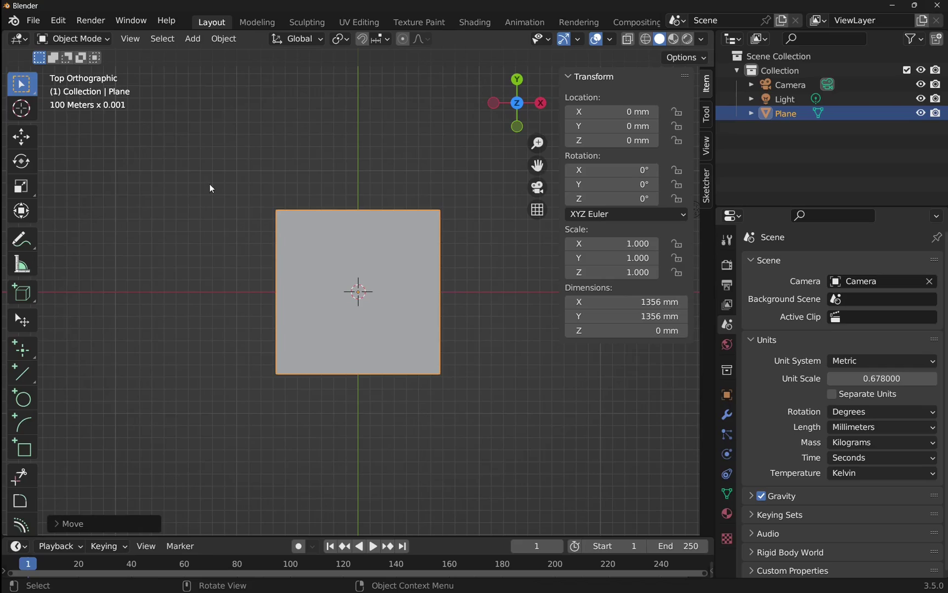
Add a second plane and slide it along X to sit left of the original, at about −1763.5 mm
{"action": "left_click", "coordinate": [155, 198]}
{"action": "left_click", "coordinate": [193, 38]}
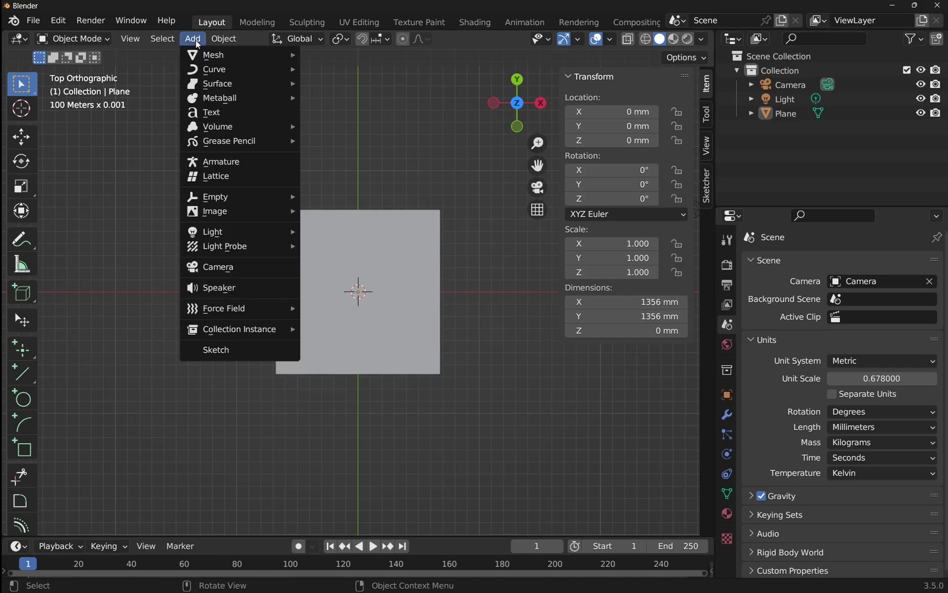
{"action": "mouse_move", "coordinate": [201, 55]}
{"action": "left_click", "coordinate": [345, 55]}
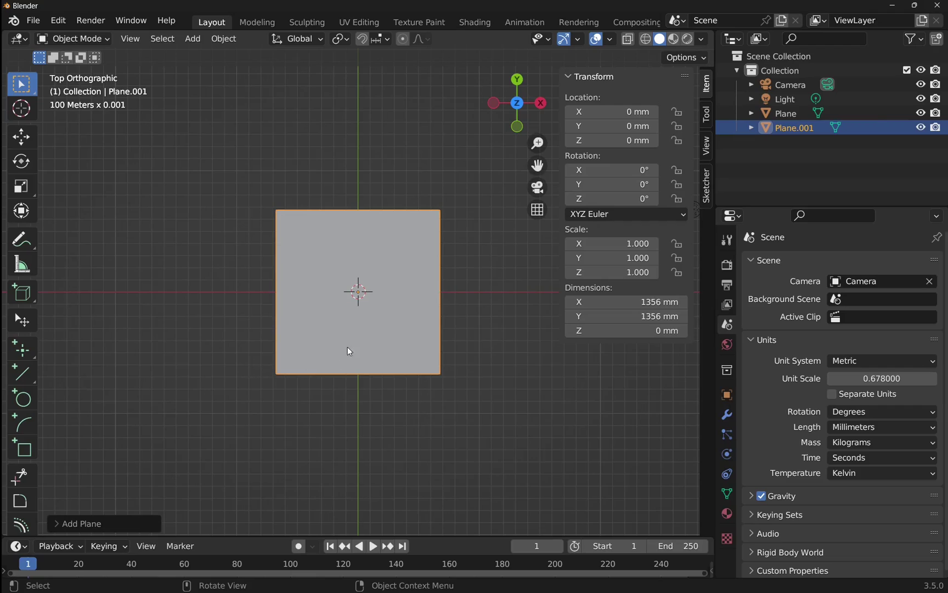
{"action": "key", "text": "g"}
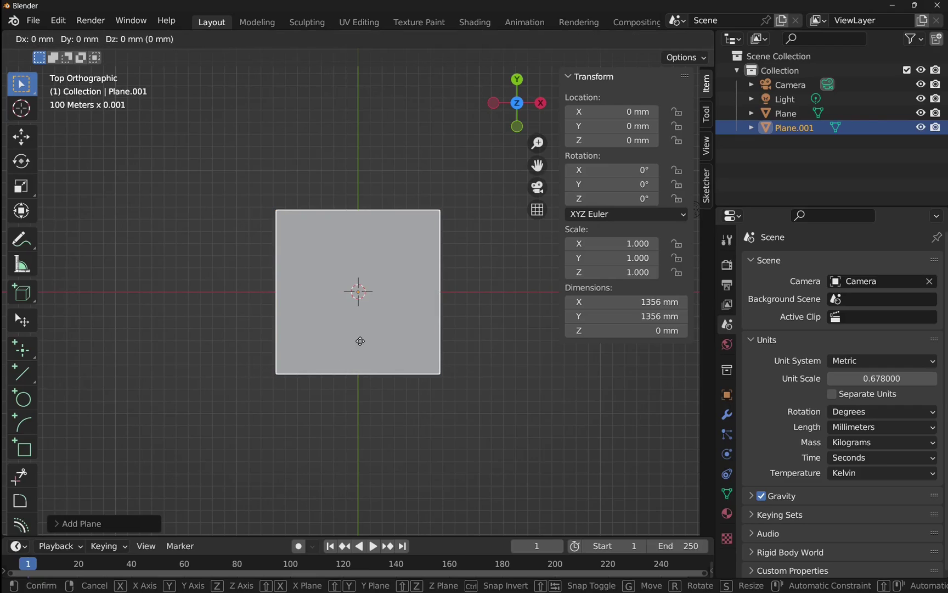
{"action": "key", "text": "x"}
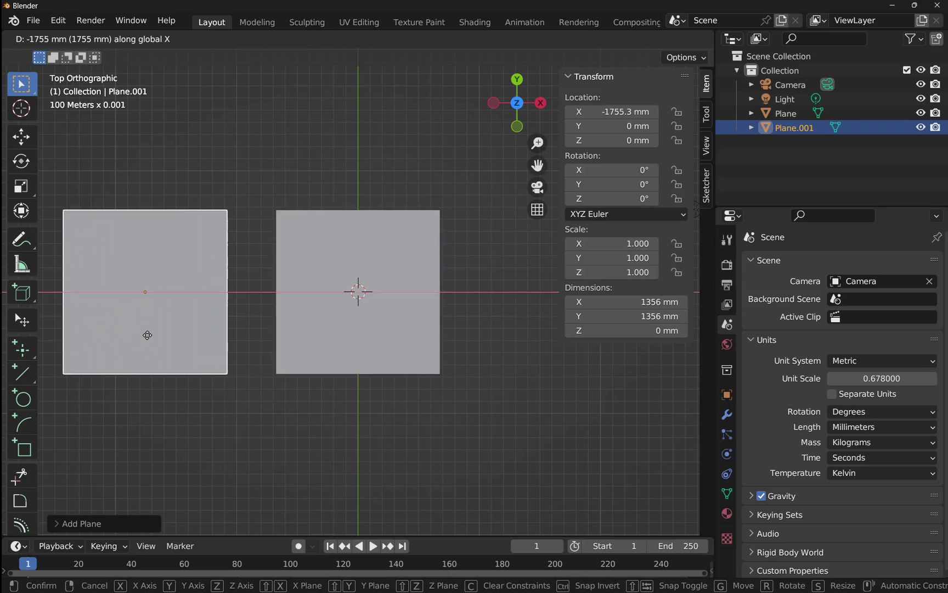
{"action": "left_click", "coordinate": [145, 335]}
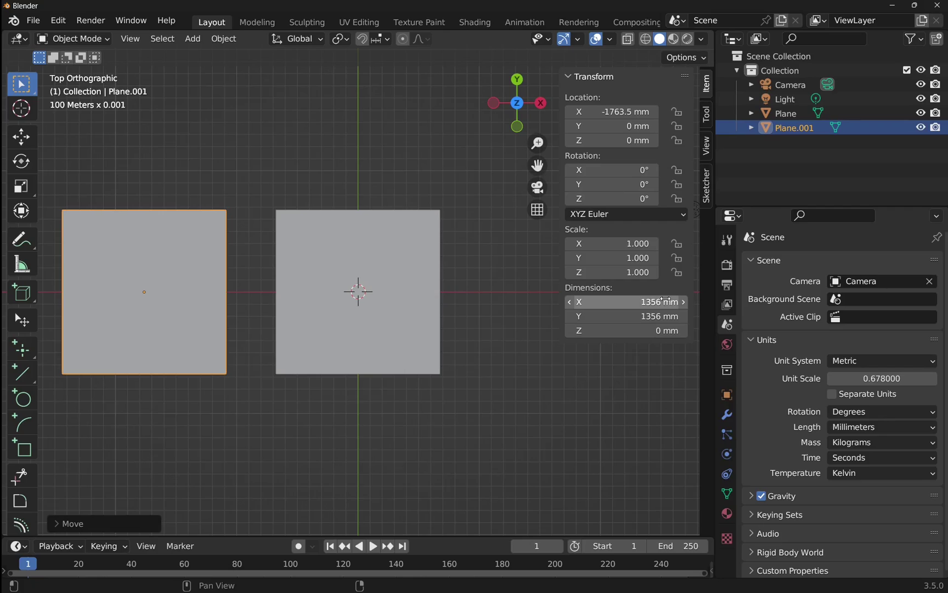
Set Unit Scale to 0.162, then drag it back down to 0.001
{"action": "left_click", "coordinate": [885, 379]}
{"action": "type", "text": "0.162"}
{"action": "key", "text": "Return"}
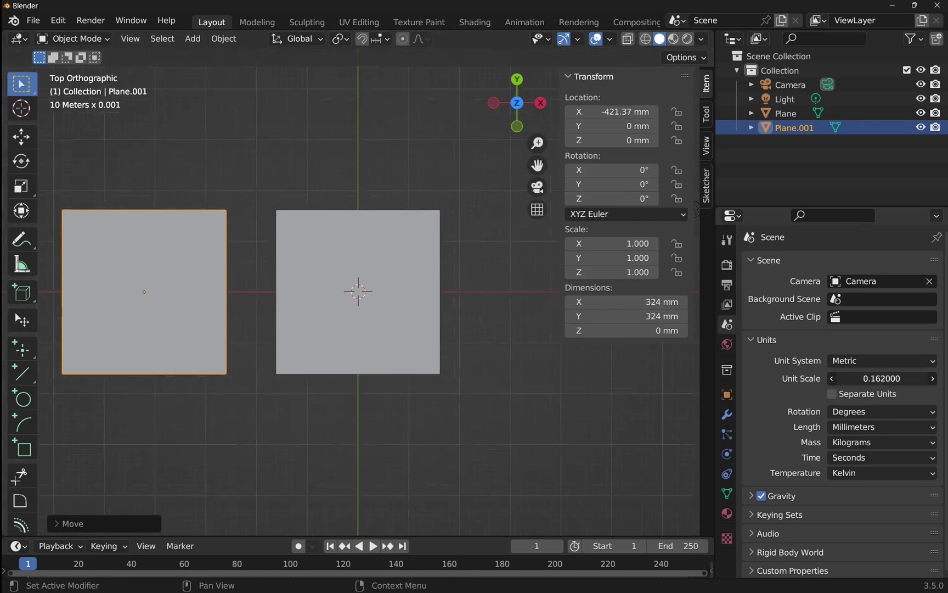
{"action": "left_click_drag", "start_coordinate": [882, 378], "coordinate": [837, 378]}
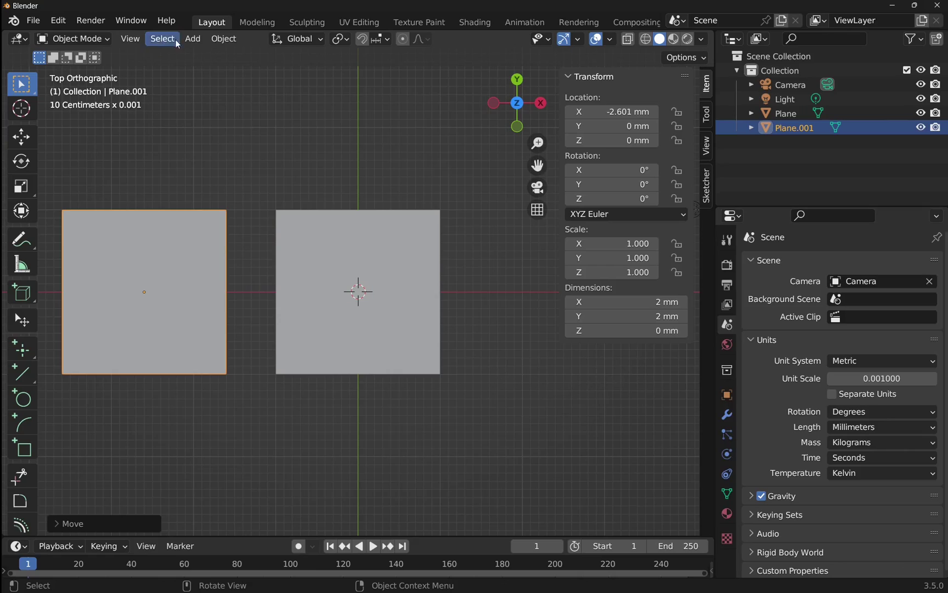
Add a third plane and move it along X to the right of the middle one, near 2.37 mm
{"action": "left_click", "coordinate": [193, 38]}
{"action": "mouse_move", "coordinate": [204, 56]}
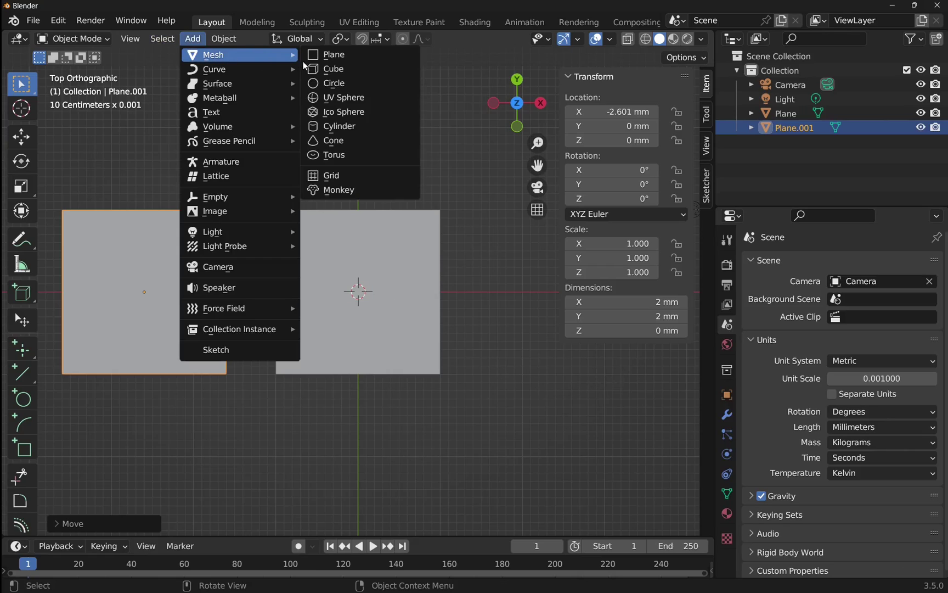
{"action": "left_click", "coordinate": [322, 58]}
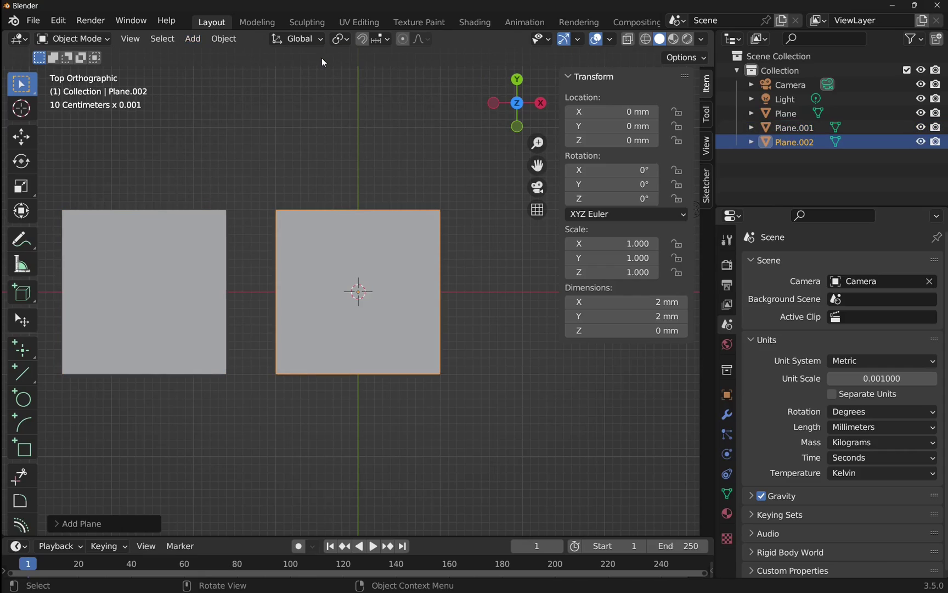
{"action": "key", "text": "g"}
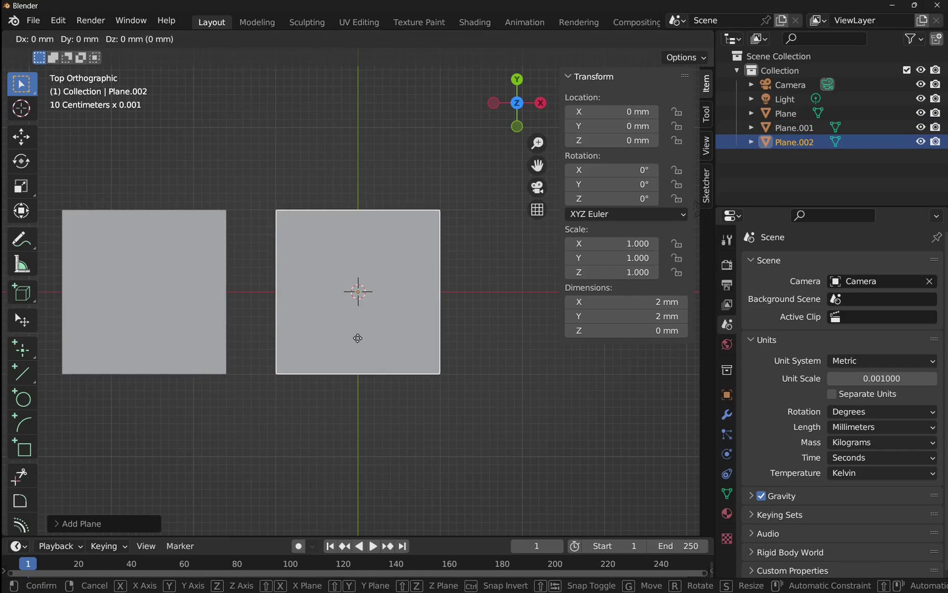
{"action": "key", "text": "x"}
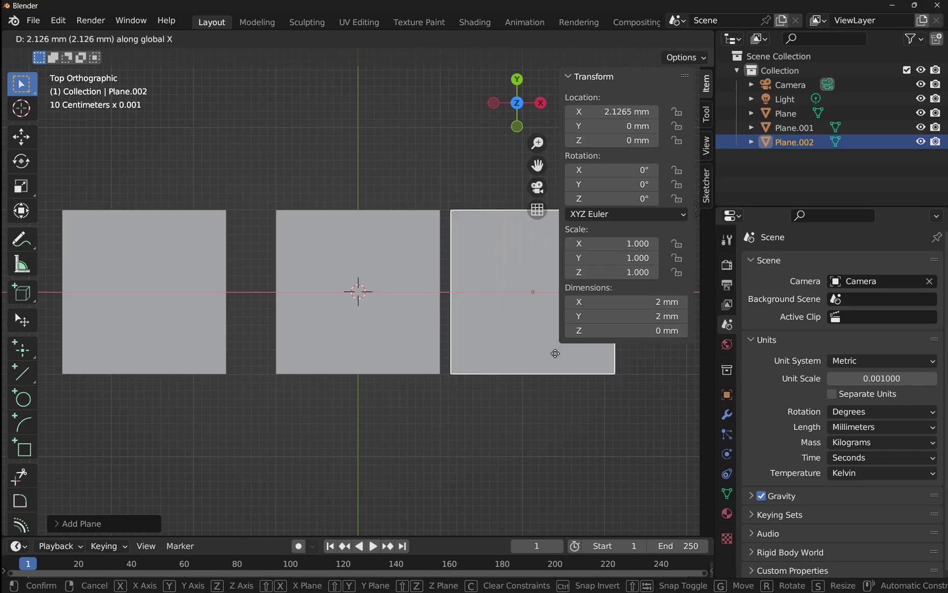
{"action": "left_click", "coordinate": [552, 358]}
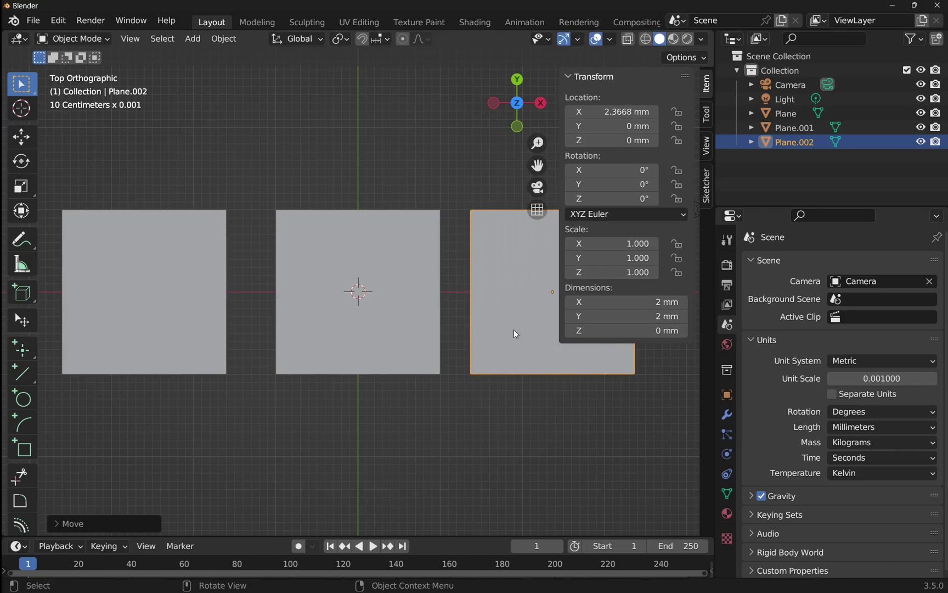
{"action": "left_click", "coordinate": [393, 342]}
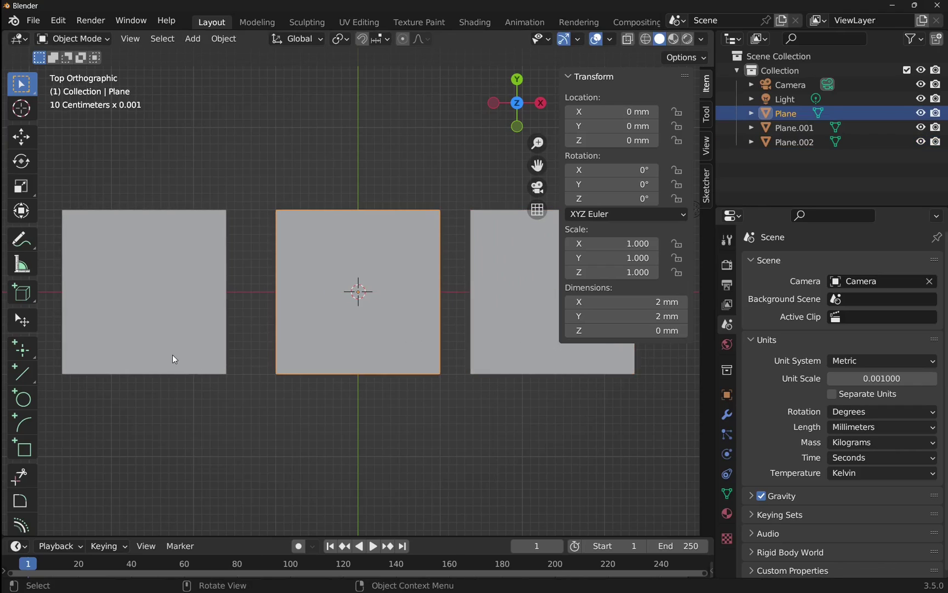
{"action": "left_click", "coordinate": [173, 355]}
{"action": "left_click", "coordinate": [366, 356]}
{"action": "left_click", "coordinate": [493, 354]}
{"action": "left_click", "coordinate": [383, 344]}
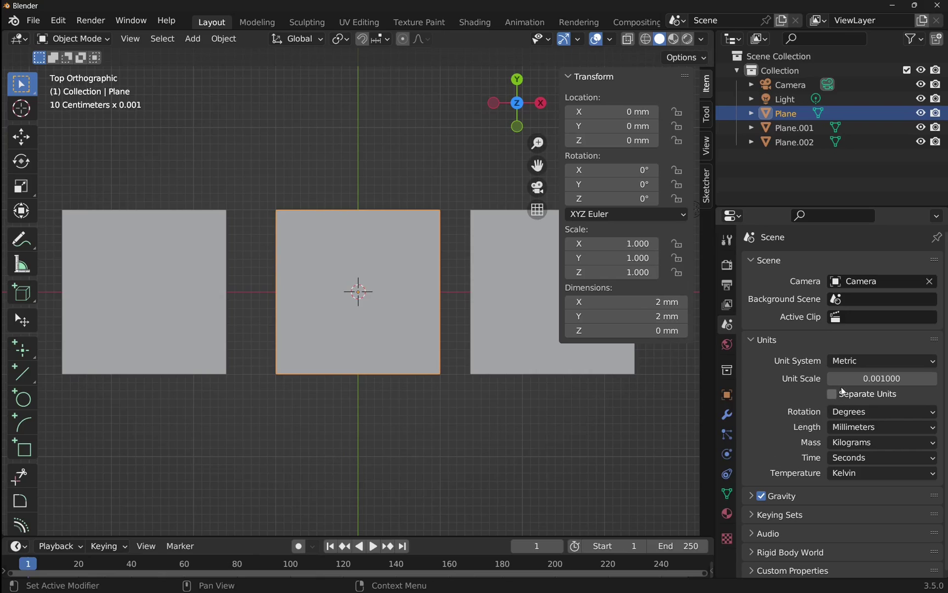
{"action": "left_click_drag", "start_coordinate": [878, 378], "coordinate": [834, 378]}
{"action": "left_click", "coordinate": [874, 430]}
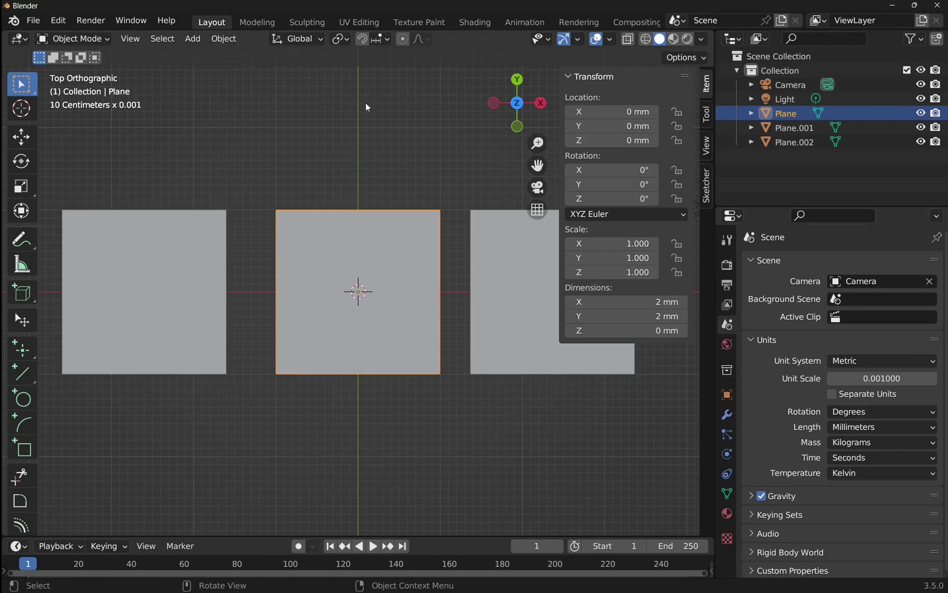
Zoom the top view in, then far out, until the grid label reads Meters x 0.001
{"action": "scroll", "coordinate": [324, 179], "scroll_direction": "up", "scroll_amount": 5}
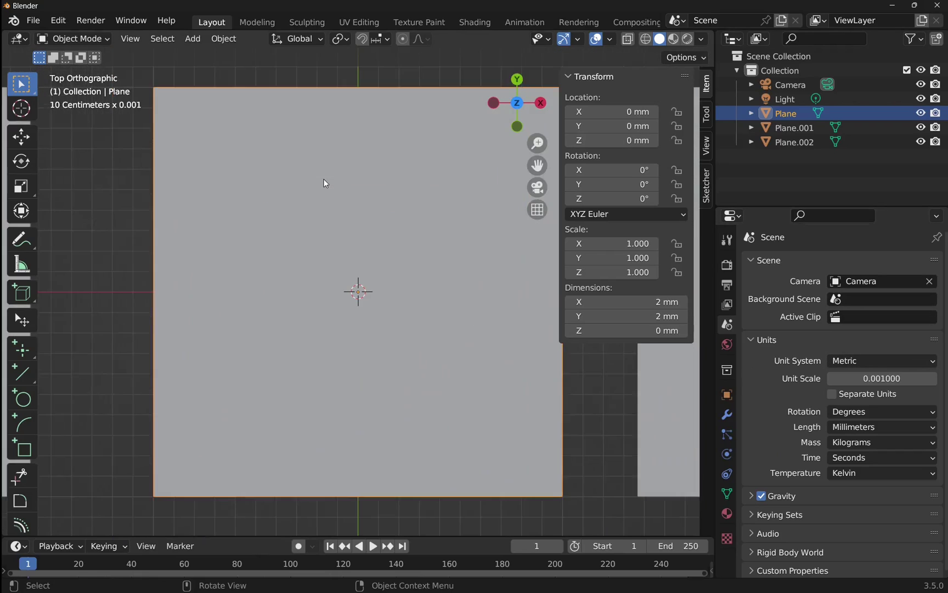
{"action": "scroll", "coordinate": [324, 178], "scroll_direction": "down", "scroll_amount": 10}
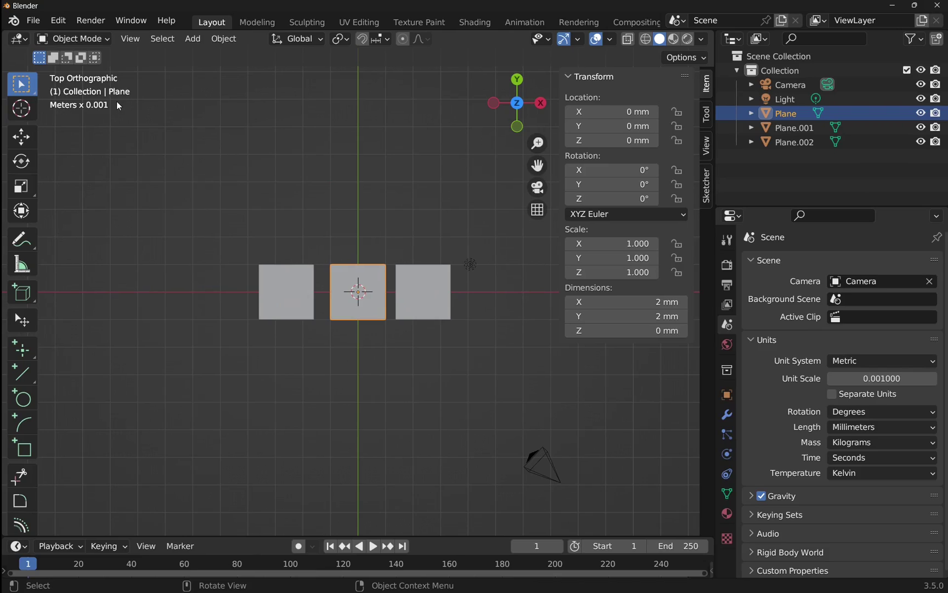
{"action": "scroll", "coordinate": [374, 181], "scroll_direction": "down", "scroll_amount": 6}
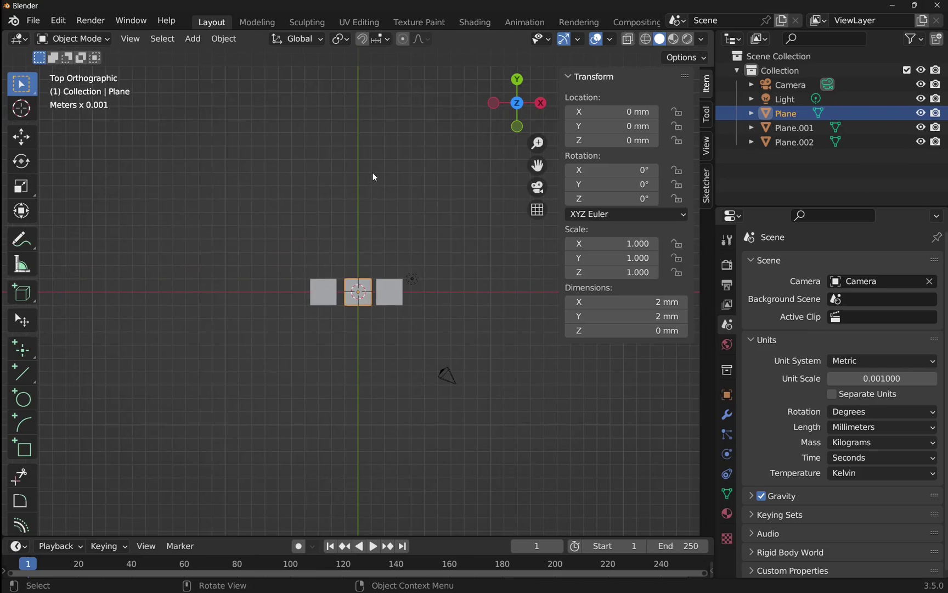
{"action": "scroll", "coordinate": [371, 170], "scroll_direction": "down", "scroll_amount": 1}
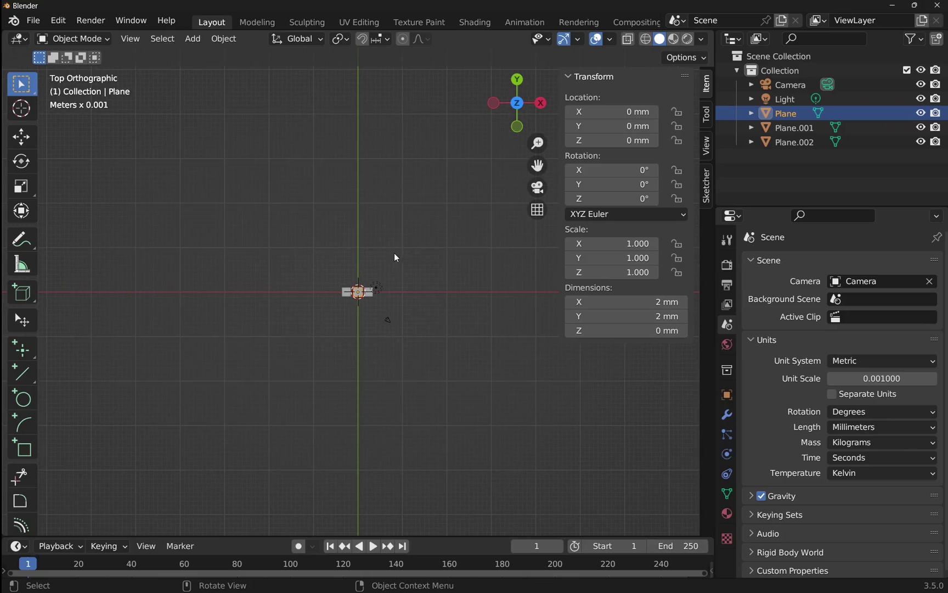
Move Plane.002 further right along X so it sits at exactly 8 mm
{"action": "left_click", "coordinate": [371, 295]}
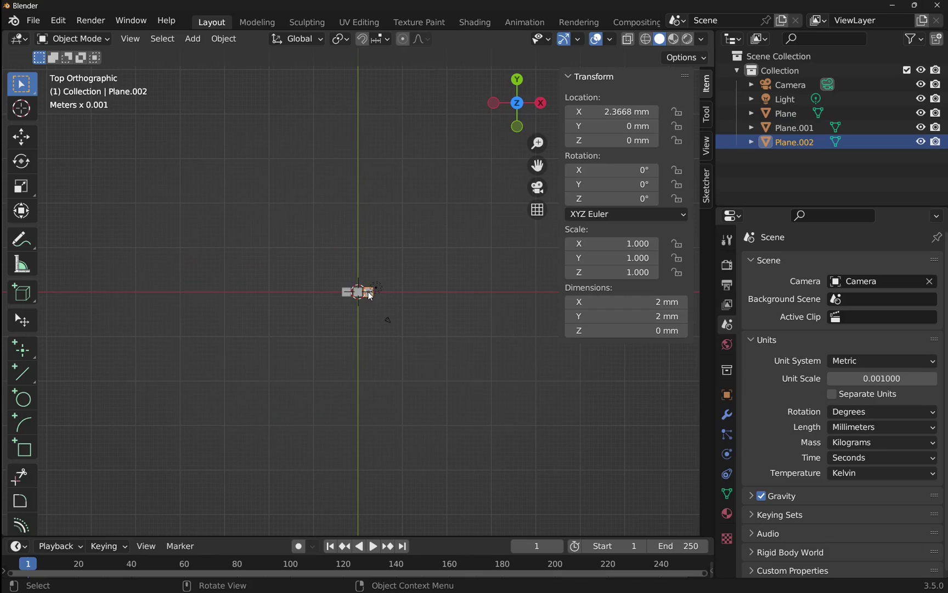
{"action": "key", "text": "g"}
{"action": "key", "text": "x"}
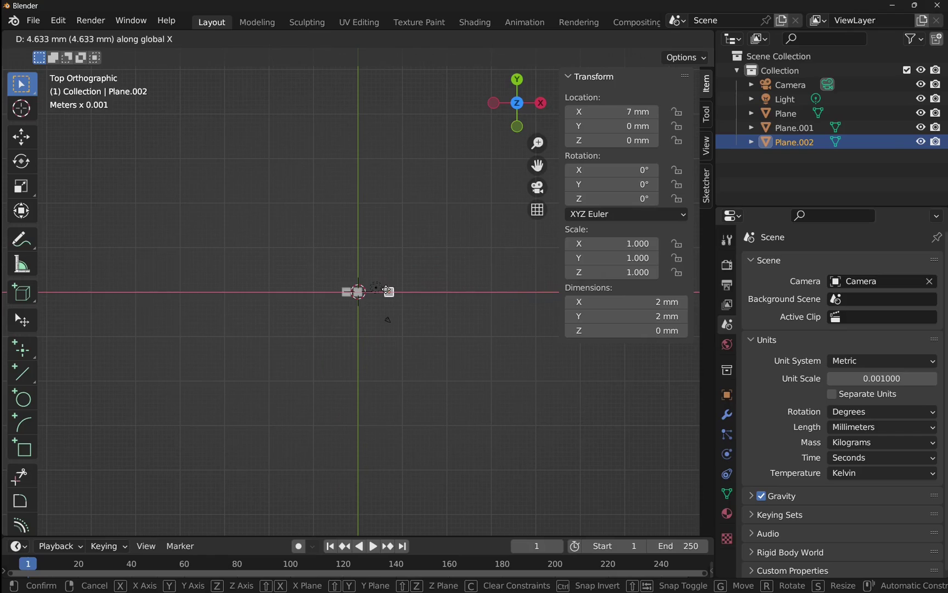
{"action": "left_click", "coordinate": [398, 291]}
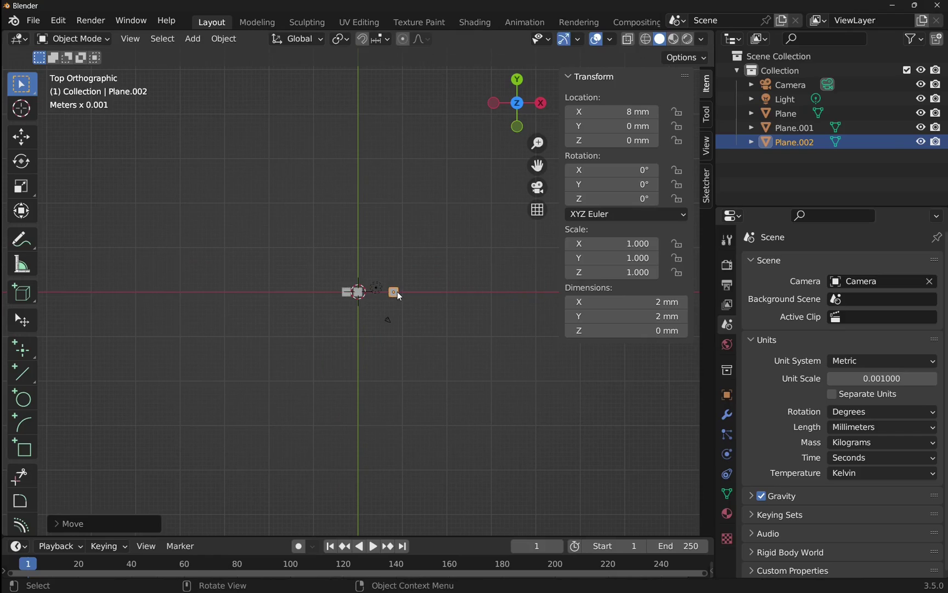